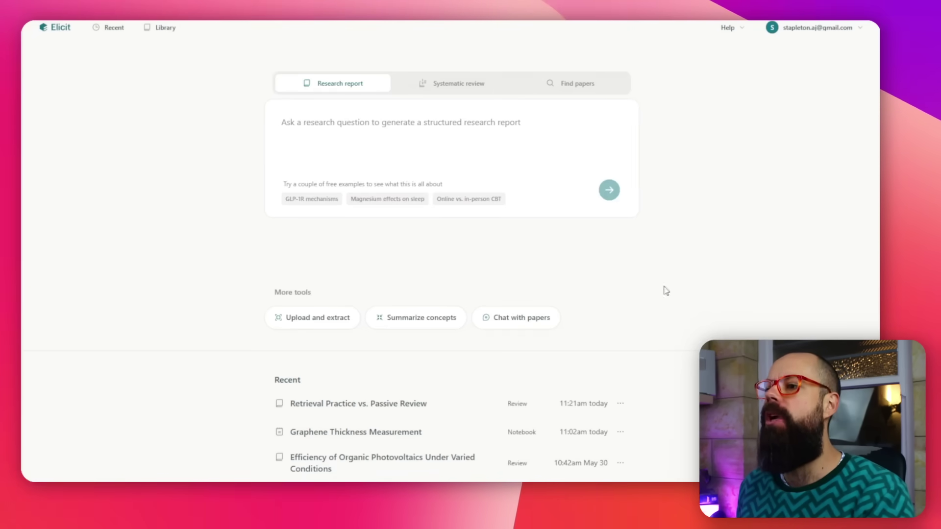
Try the magnesium and sleep example question, then switch between paper search and research report modes
click(406, 202)
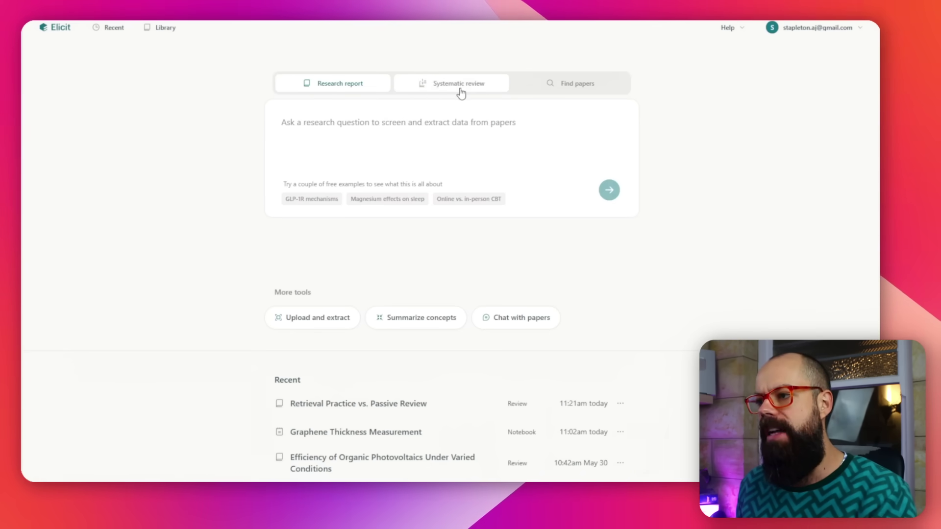
click(588, 84)
click(338, 88)
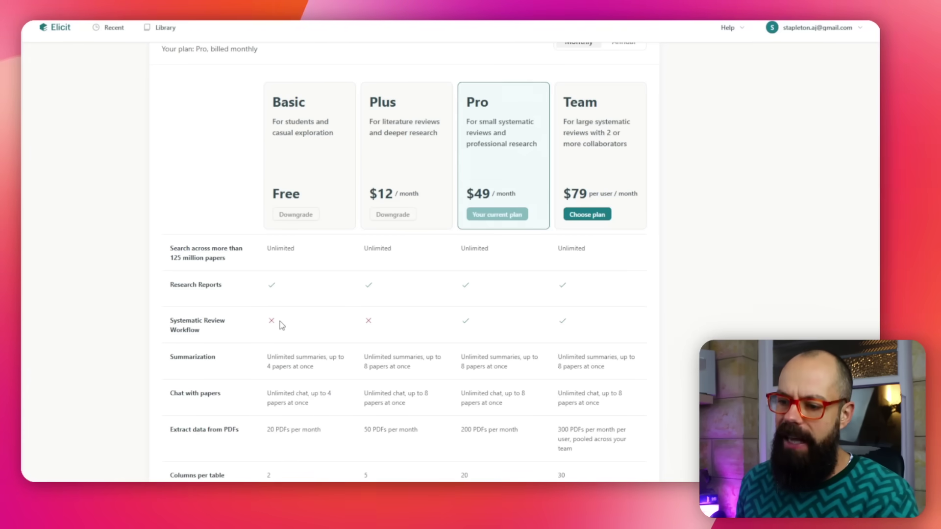
Compare annually billed plan prices, then start entering a question in the research question box
scroll(282, 326, down, 1)
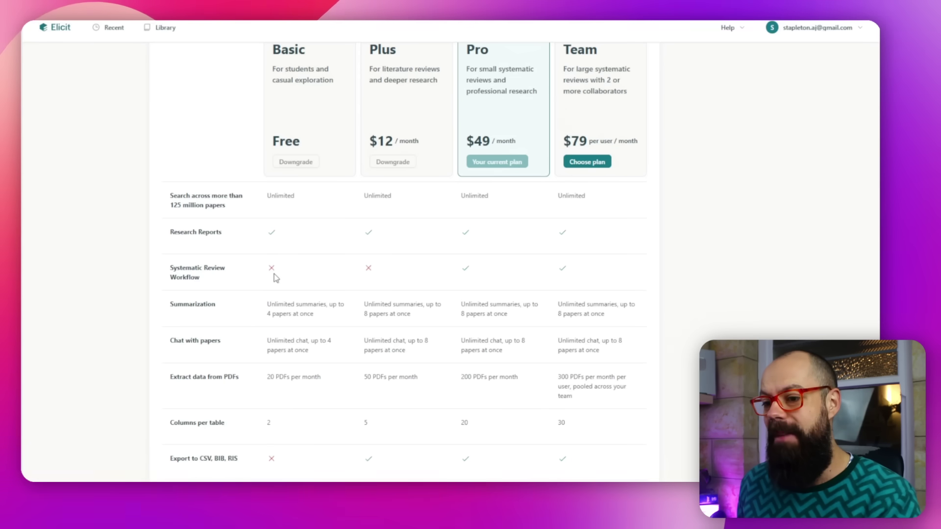
scroll(276, 278, down, 1)
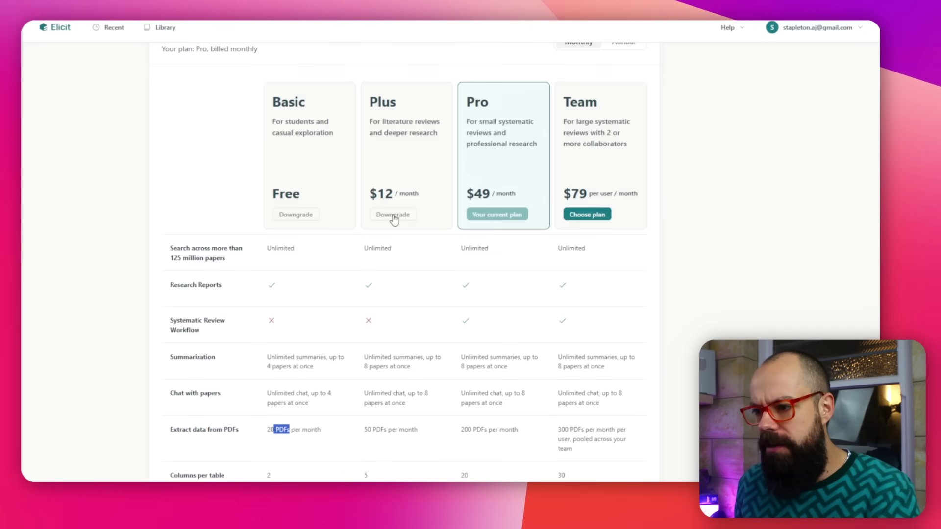
scroll(393, 220, down, 2)
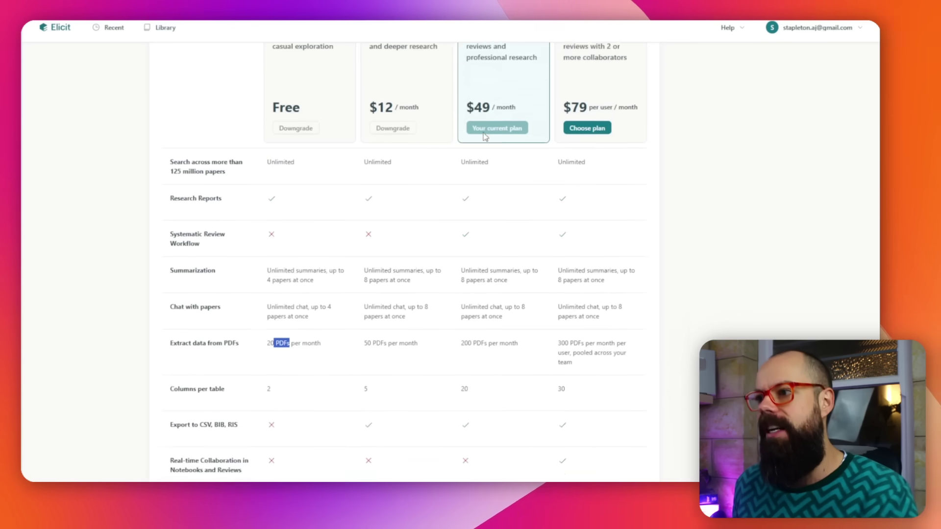
scroll(493, 145, up, 2)
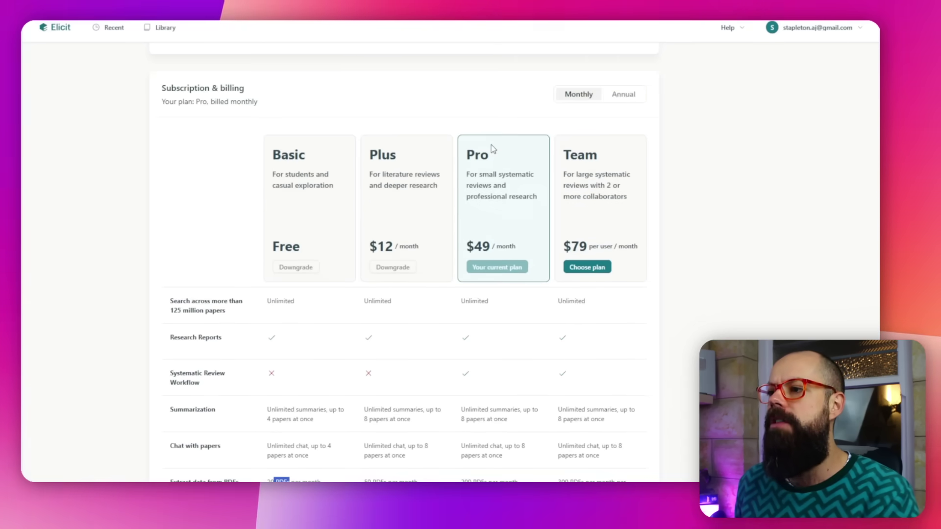
click(616, 95)
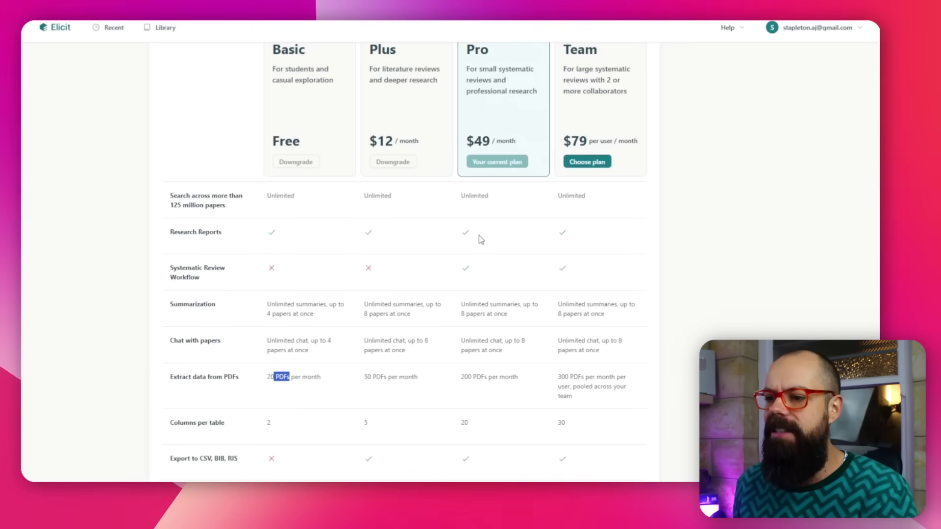
scroll(476, 280, down, 1)
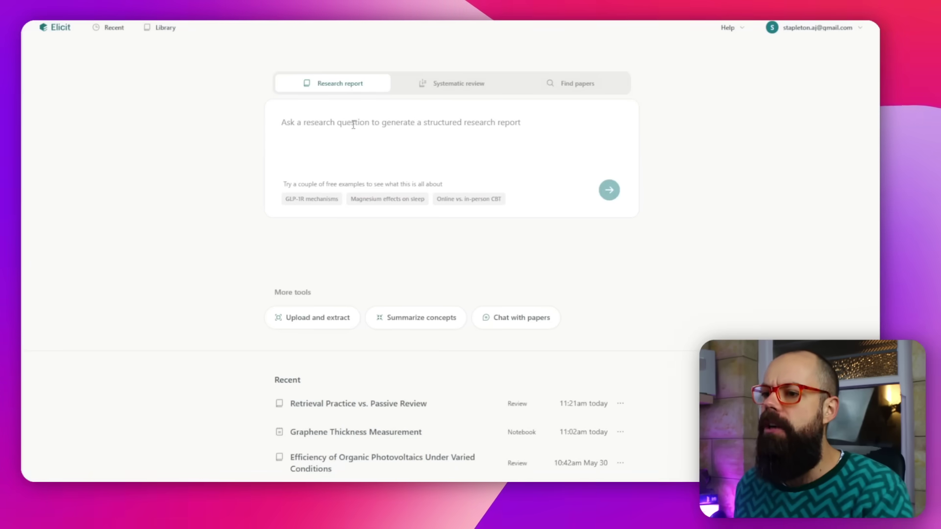
click(349, 125)
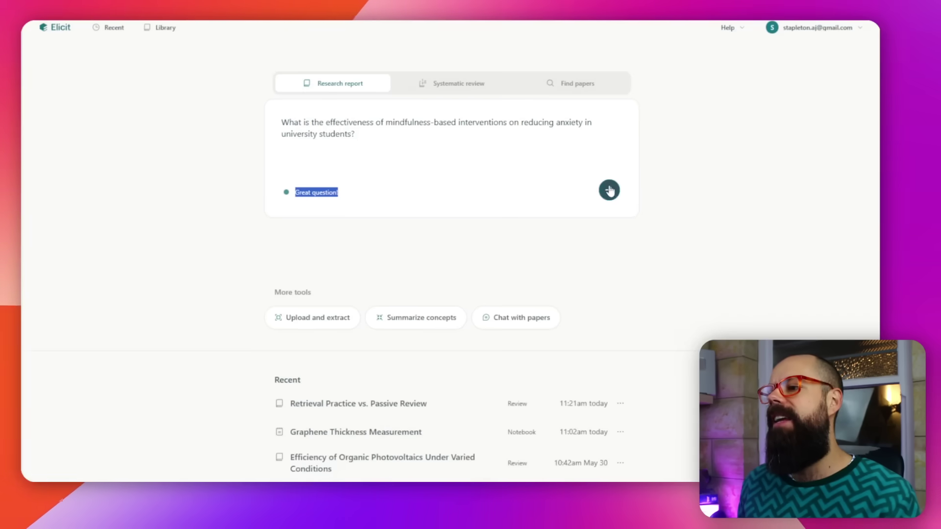
Submit the mindfulness anxiety question for a report and follow its gather and screen progress
click(609, 189)
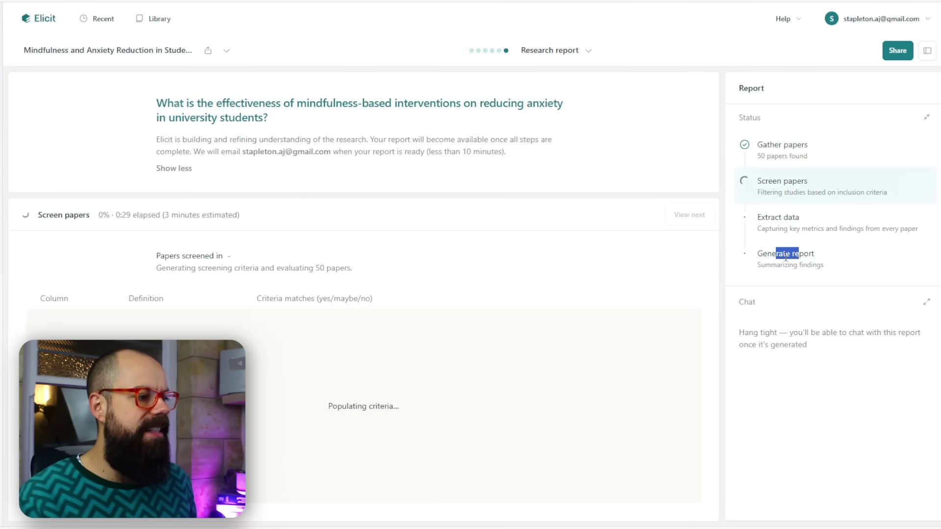
drag(762, 259, 796, 266)
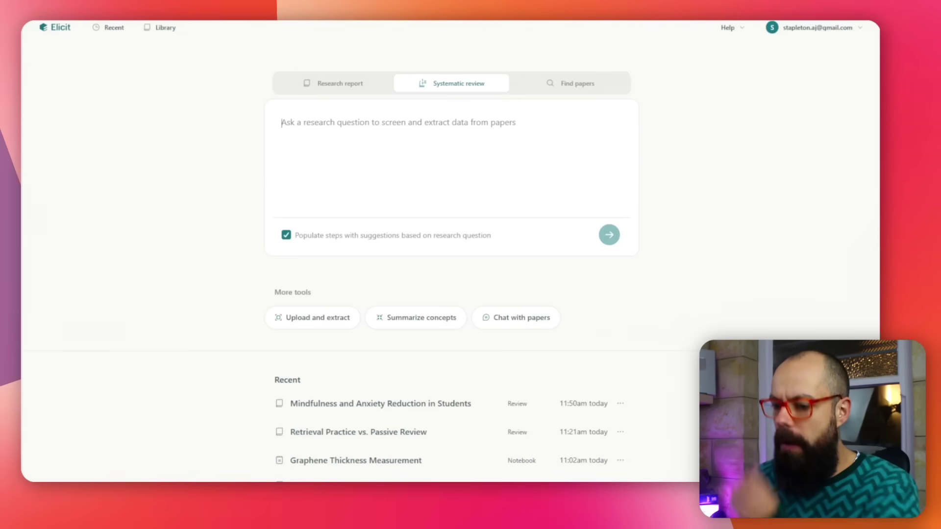
Paste the mindfulness-and-anxiety research question into the systematic review query
text(What is the effectiveness of mindfulness-based interventions on reducing anxiety in university students?)
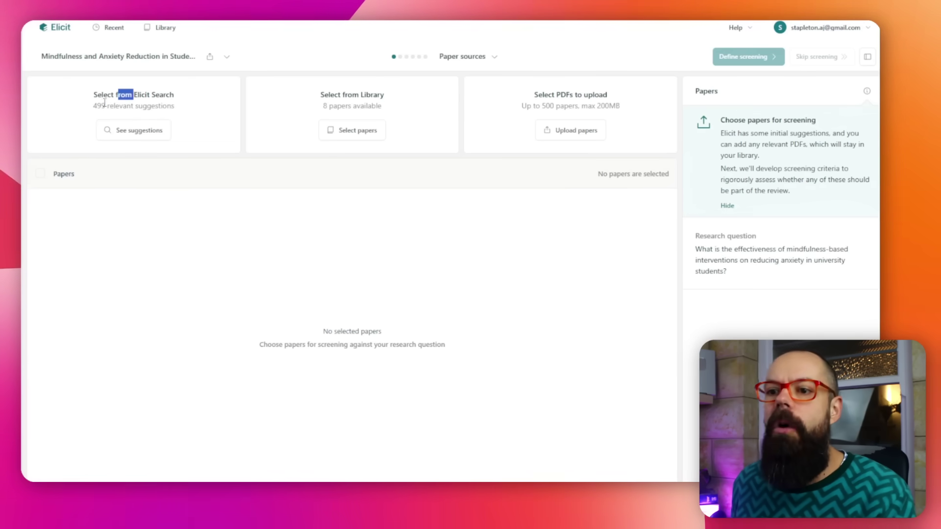
Open the 499 relevant suggestions from Elicit Search and scroll through the selected list
drag(103, 103, 135, 105)
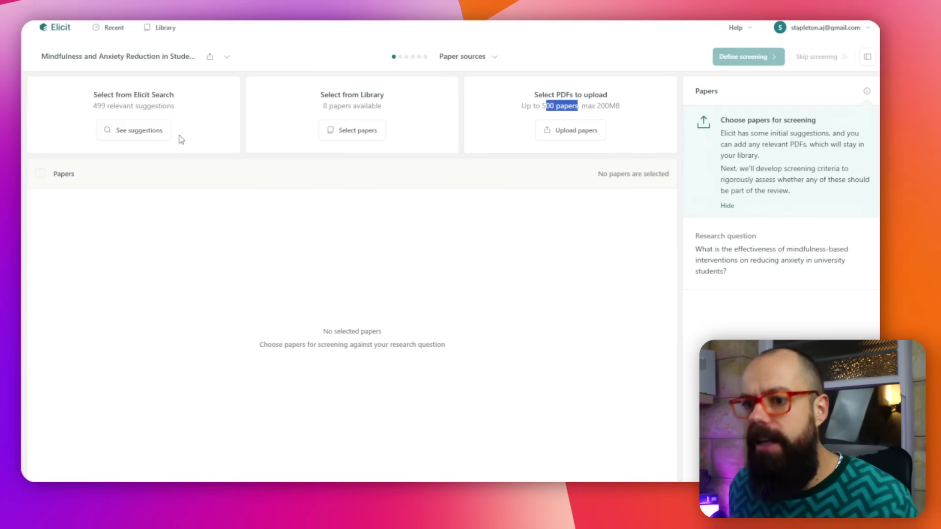
click(151, 135)
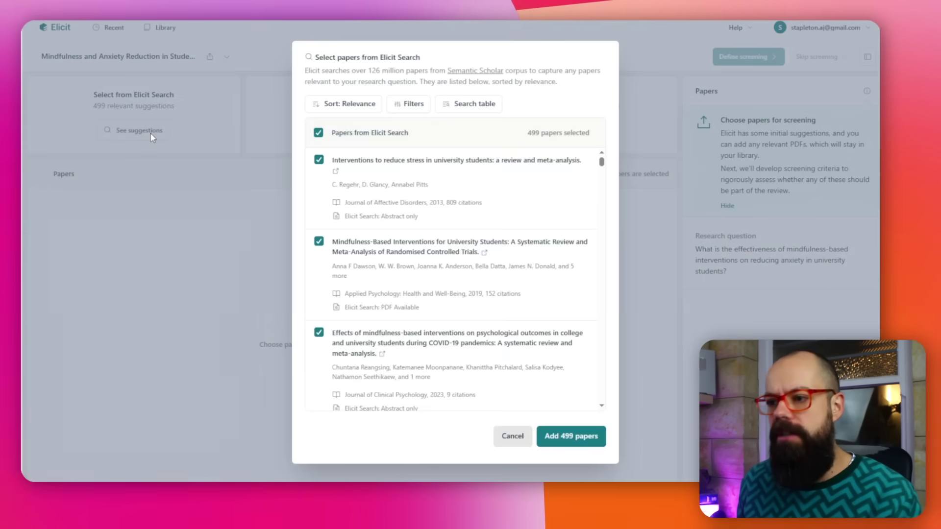
scroll(503, 209, down, 10)
scroll(503, 209, down, 5)
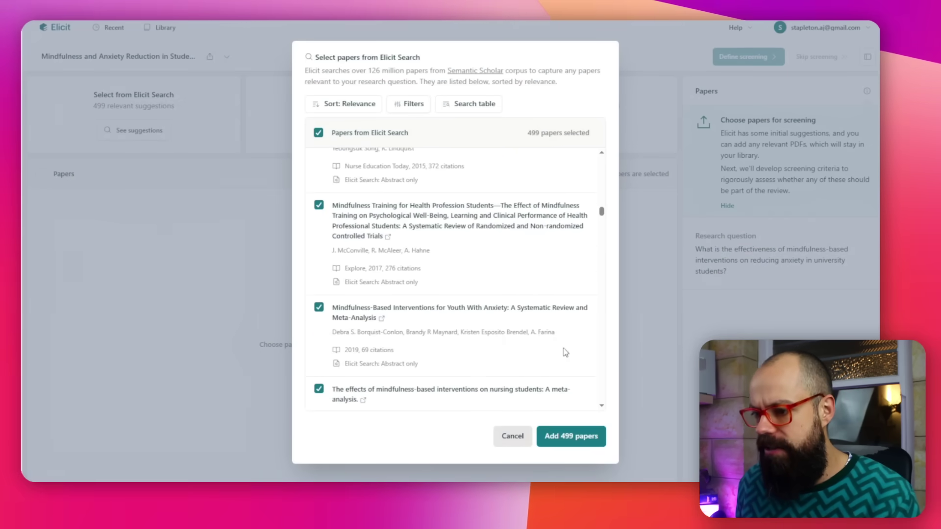
Add all 499 suggested papers and note the message about initial screening suggestions
click(572, 440)
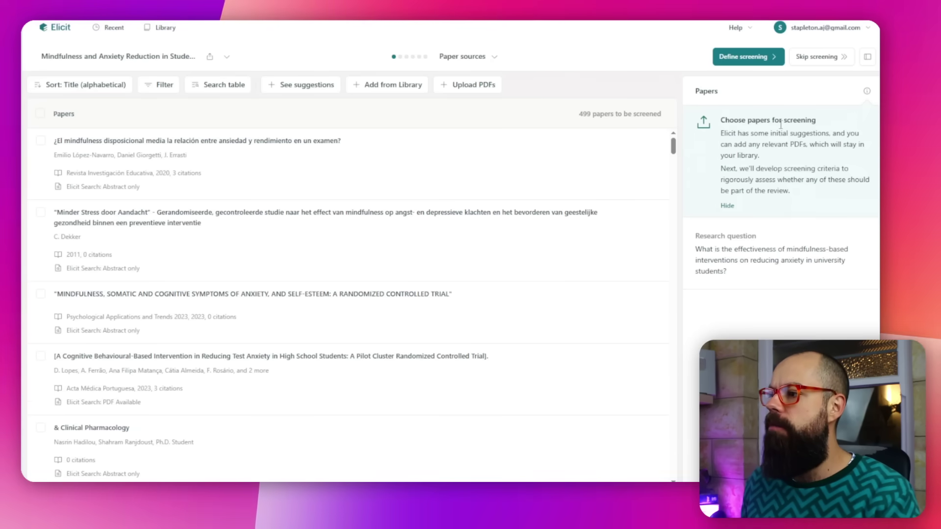
drag(788, 138, 806, 135)
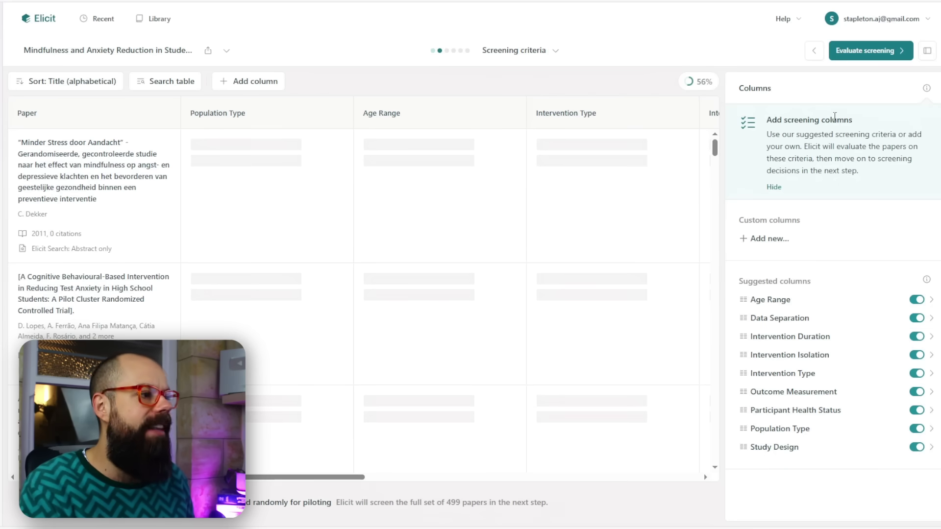
Evaluate all 499 papers against criteria such as Age Range, Population Type and Study Design
click(867, 51)
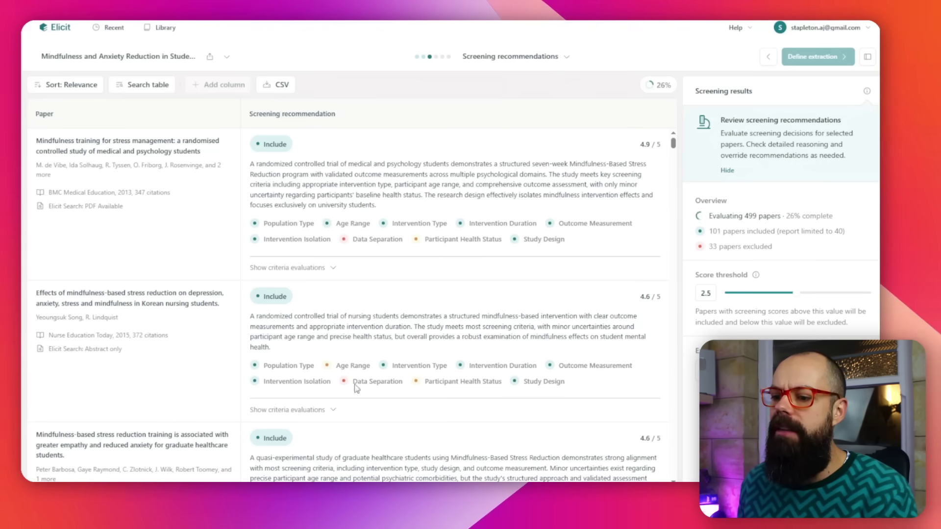
Scroll through the screening recommendations as screening reaches 79%, with 276 papers included
drag(673, 147, 688, 362)
scroll(269, 247, down, 5)
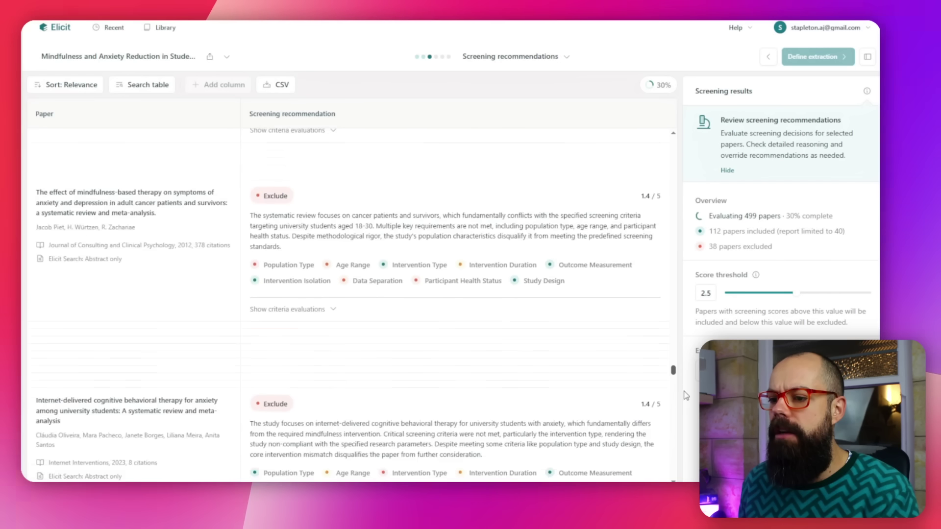
scroll(269, 318, up, 1)
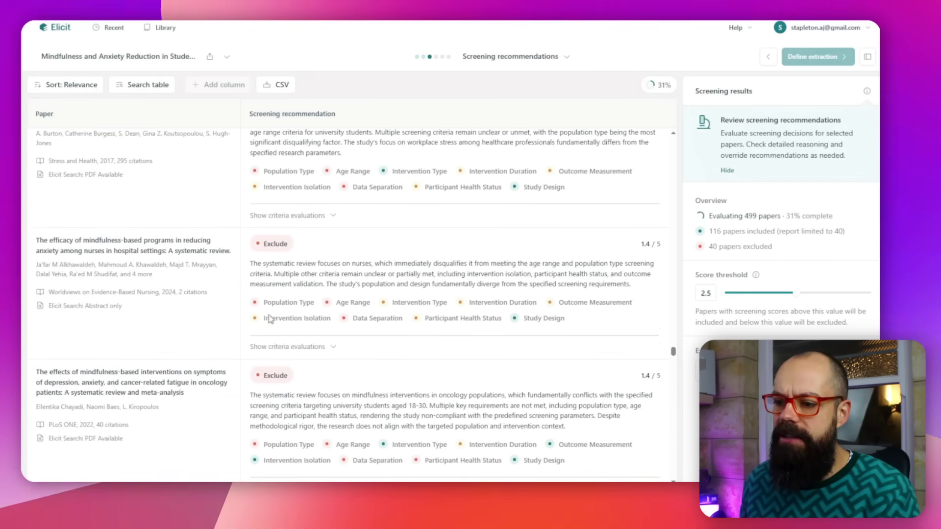
scroll(255, 308, up, 2)
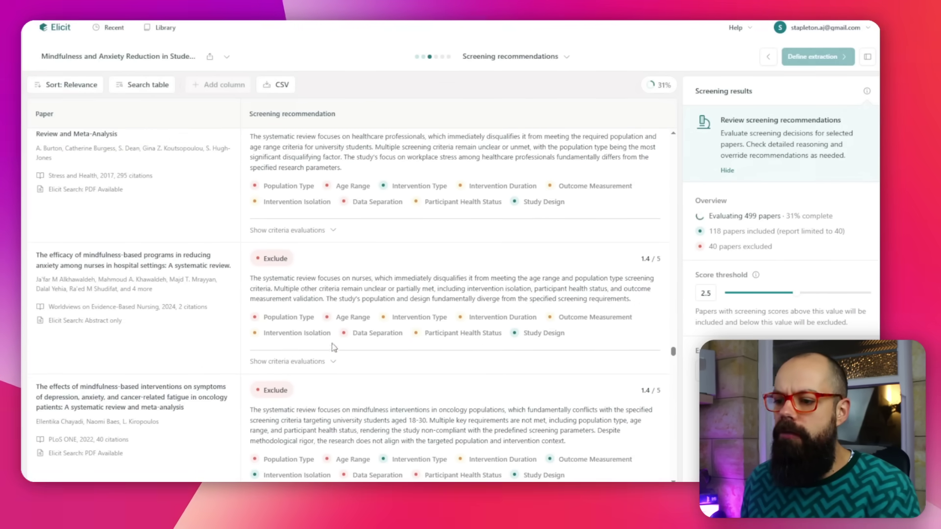
scroll(485, 349, up, 7)
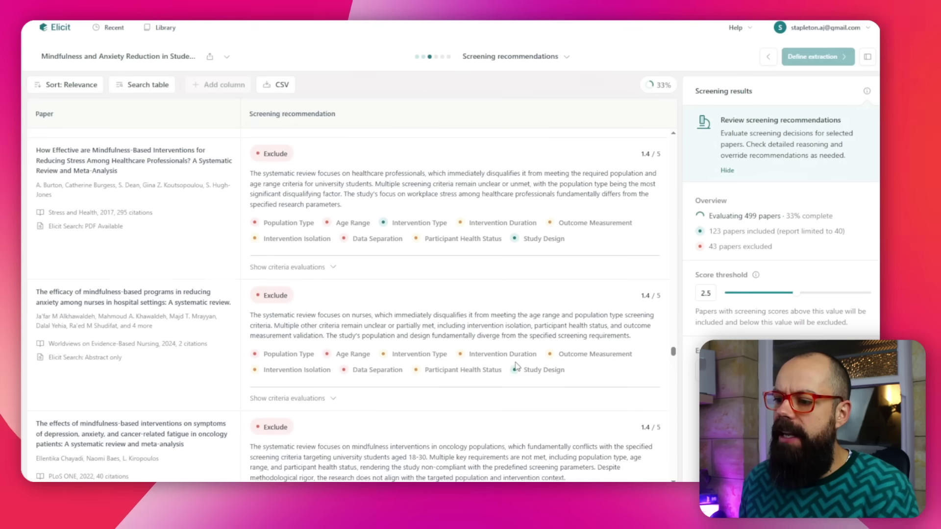
scroll(523, 376, up, 7)
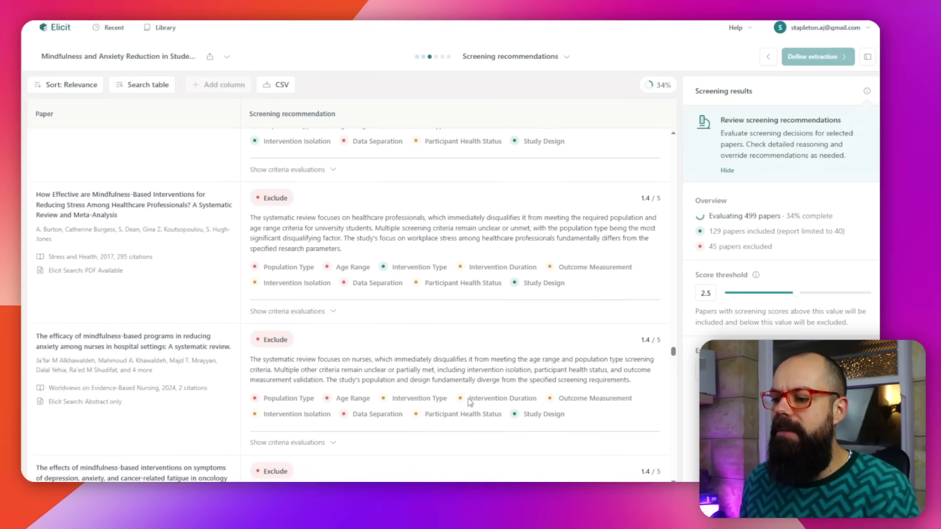
scroll(313, 407, down, 10)
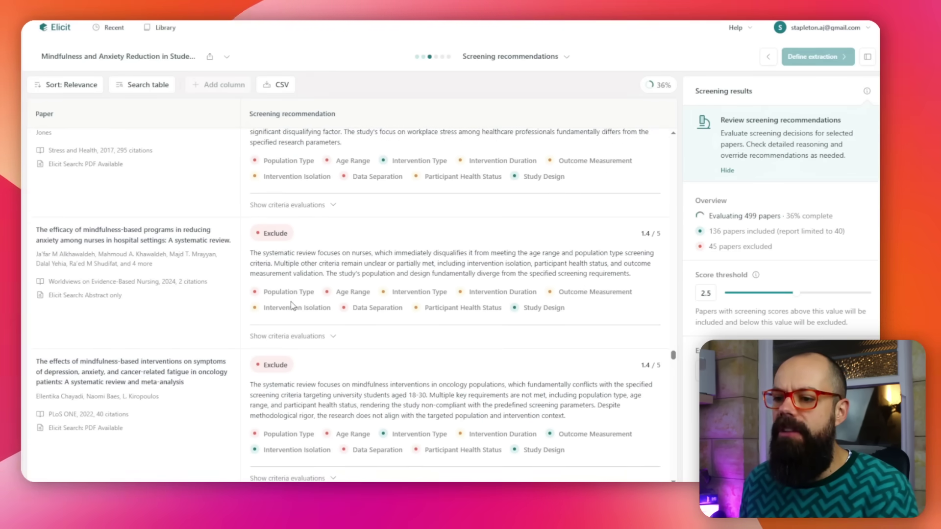
scroll(421, 333, up, 10)
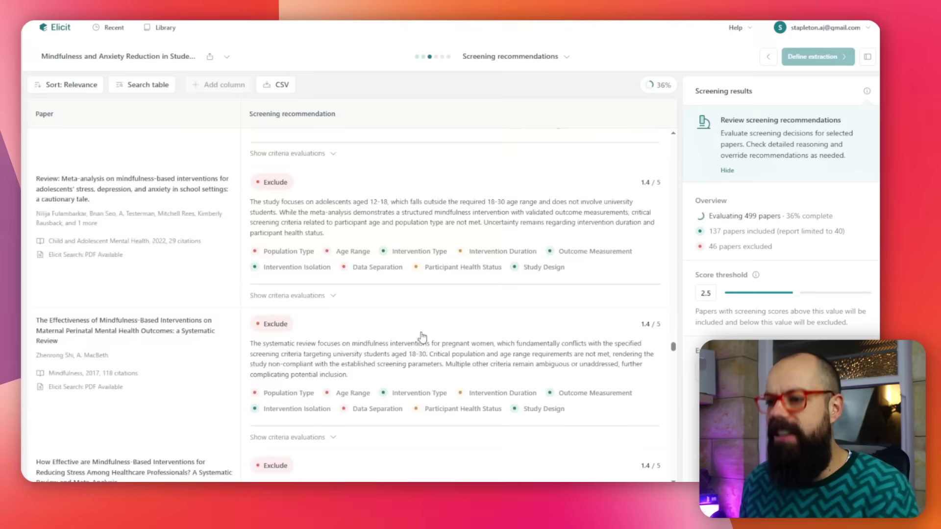
scroll(421, 331, up, 15)
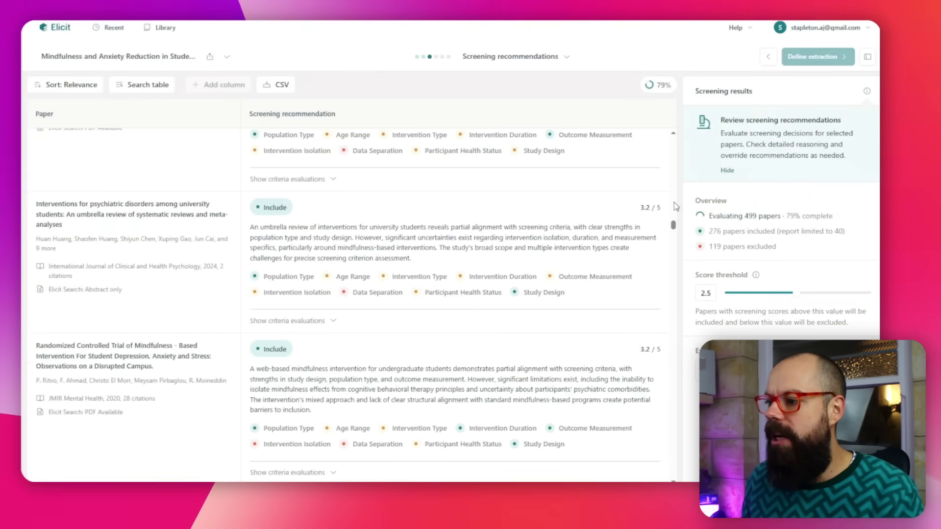
Check screening progress at 93% and scroll the relevance-sorted Include recommendations
drag(785, 218, 792, 219)
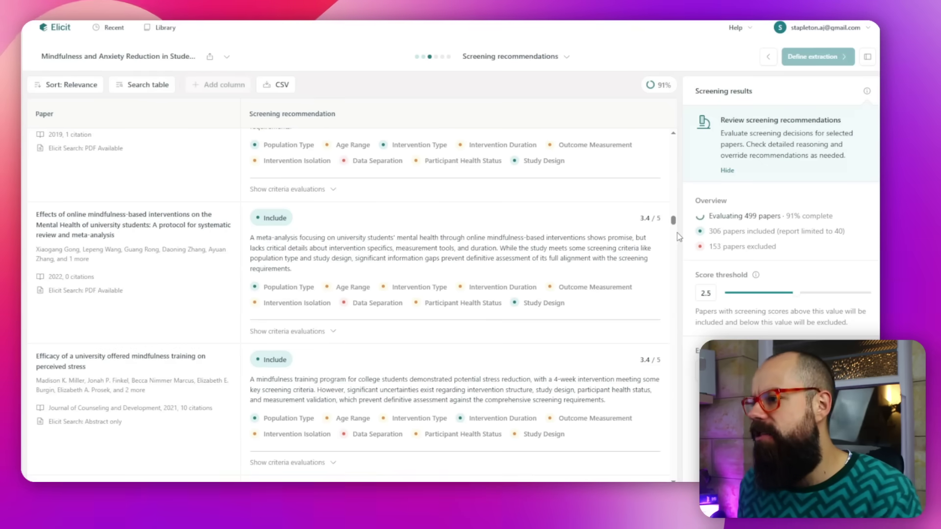
scroll(677, 226, down, 5)
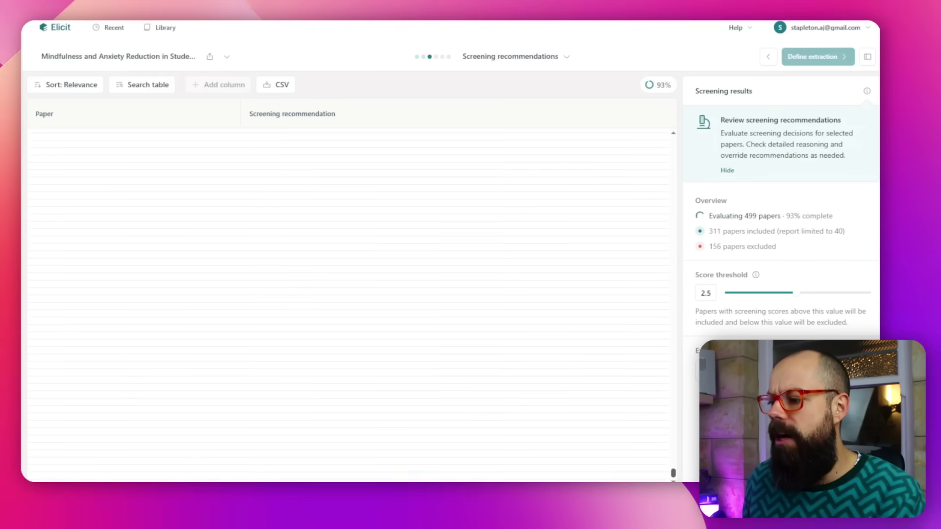
scroll(670, 194, up, 10)
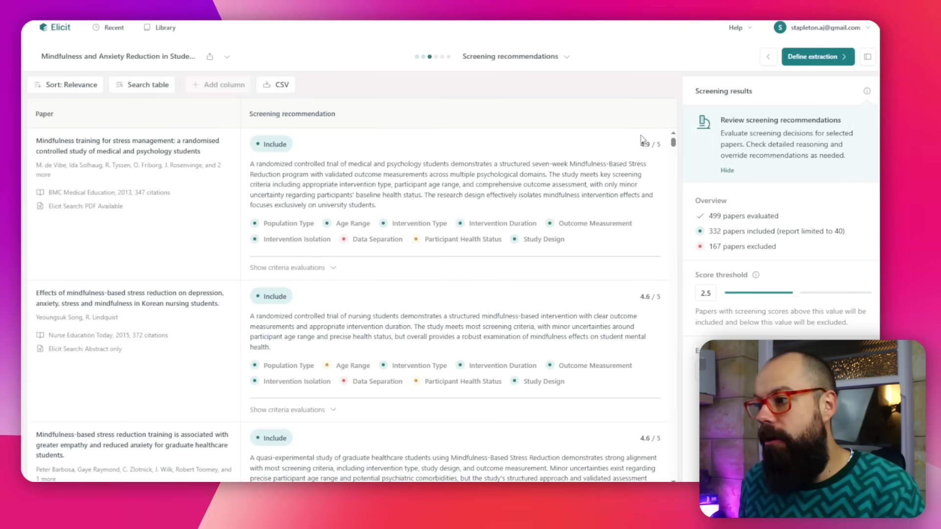
Review the screened papers at the 3.9 score threshold: 107 included, 392 excluded
scroll(485, 219, down, 15)
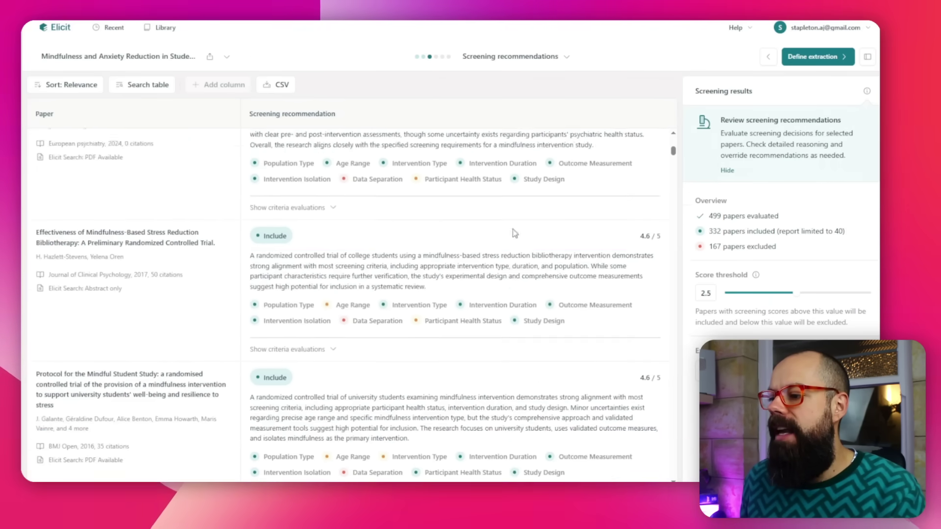
drag(674, 154, 682, 200)
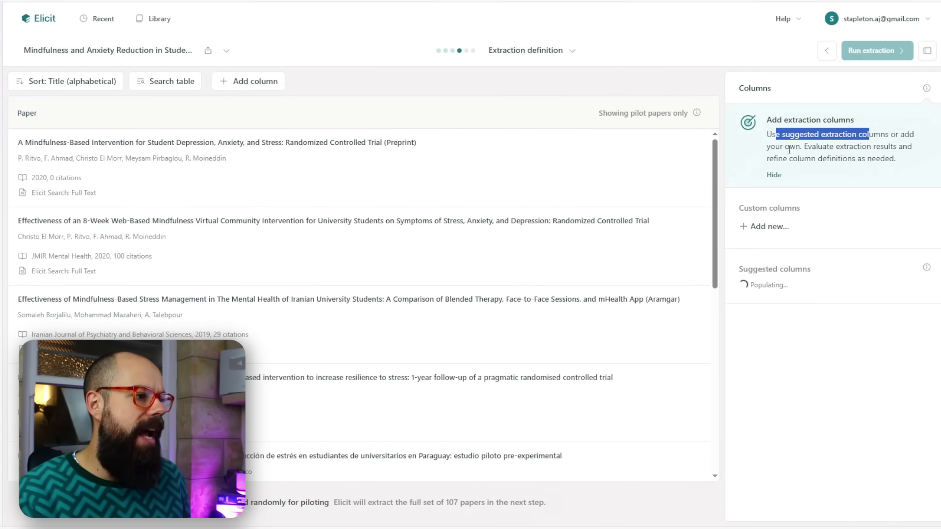
Review the six suggested extraction columns and pilot results before extracting the 107 papers
drag(789, 150, 826, 156)
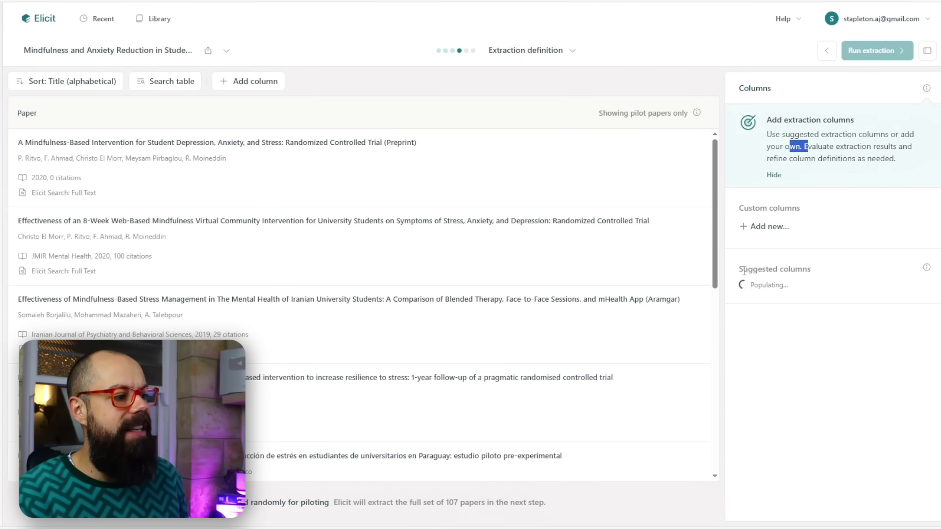
drag(744, 271, 783, 270)
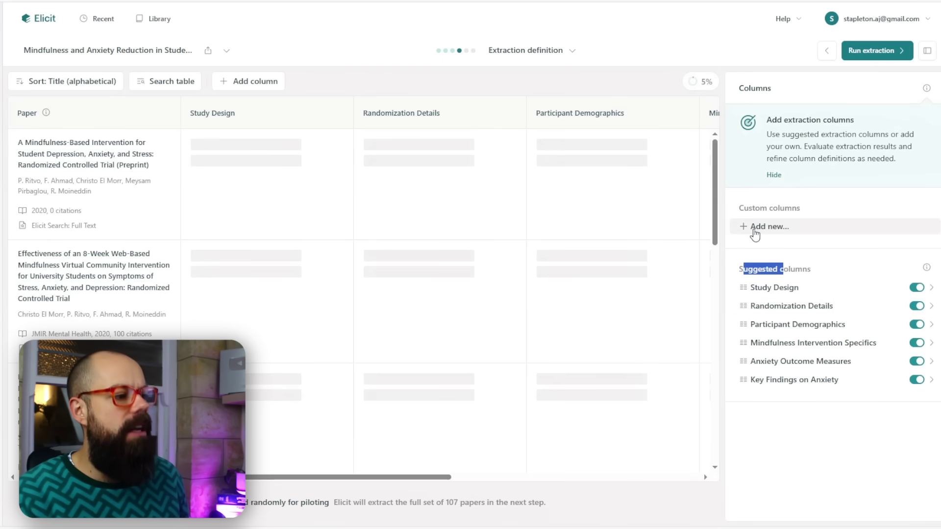
scroll(699, 390, down, 10)
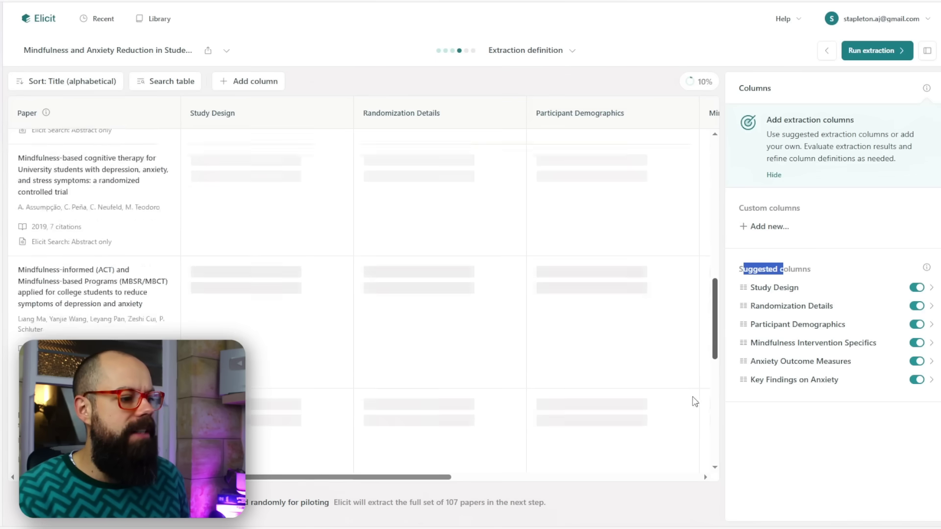
scroll(695, 402, up, 10)
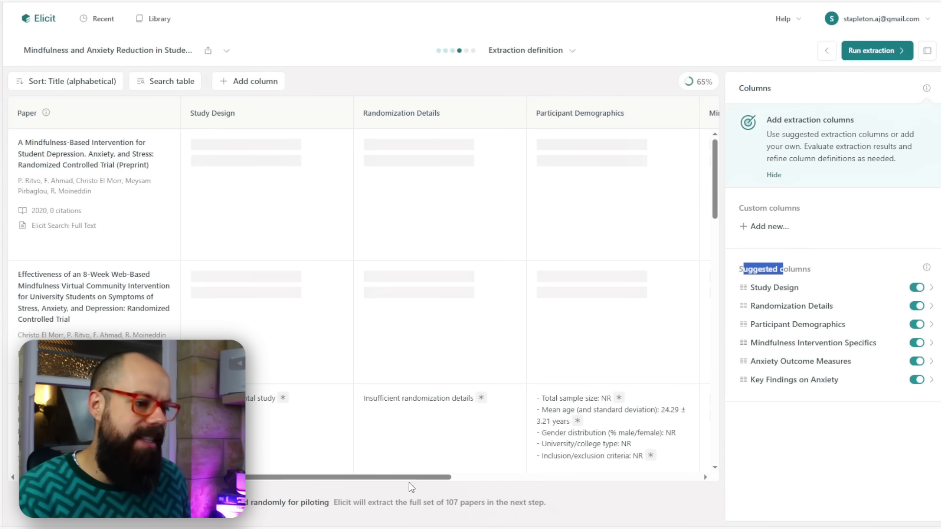
drag(411, 481, 577, 477)
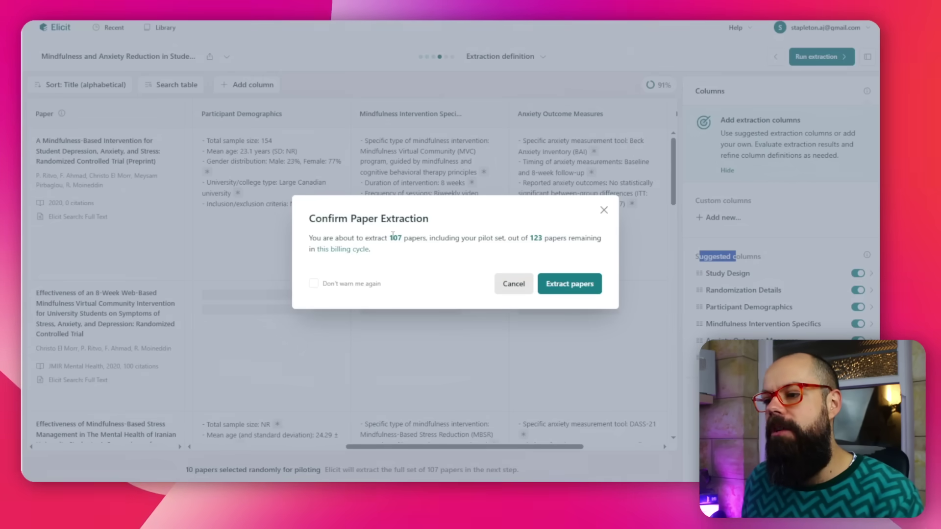
Confirm extraction of the 107 papers, noting the 123 papers remaining this cycle
double_click(395, 238)
drag(533, 238, 542, 239)
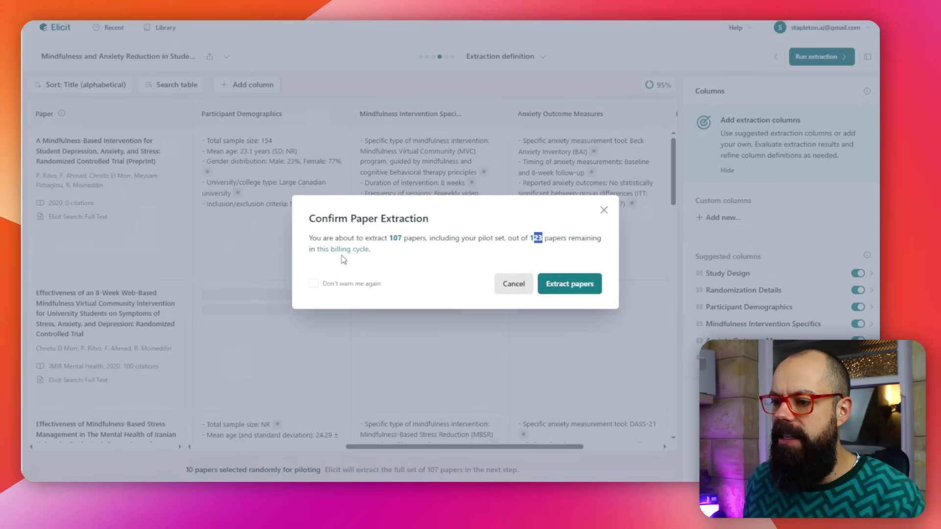
click(564, 288)
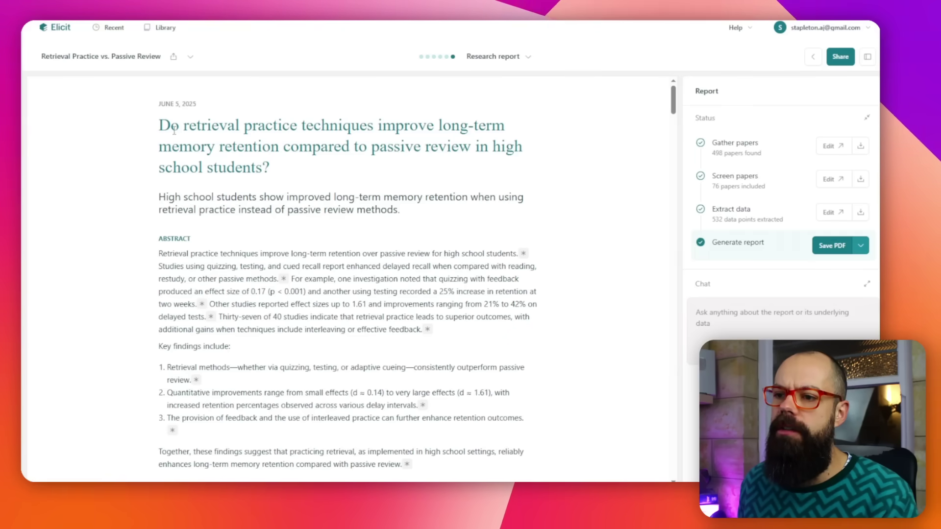
Highlight the memory-retention research question, then show the quotes behind the two-week retention claim
drag(171, 126, 395, 126)
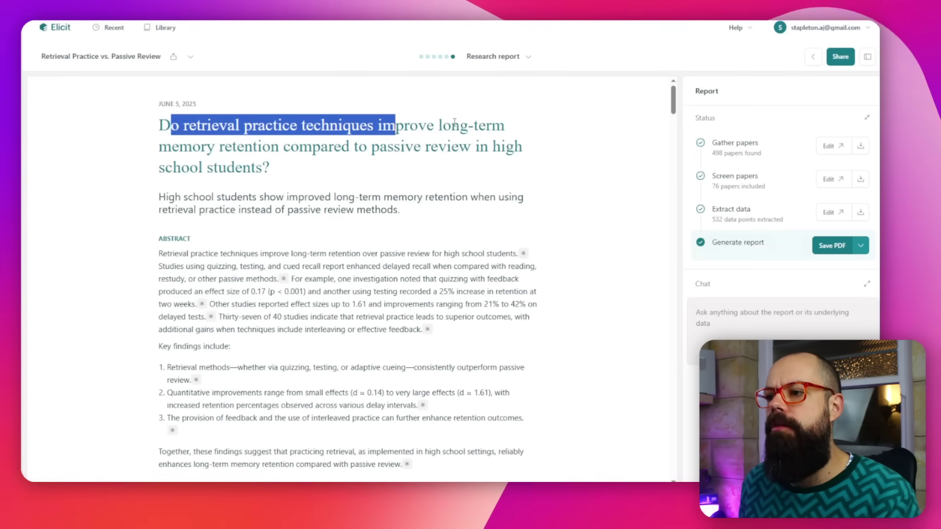
drag(192, 146, 446, 147)
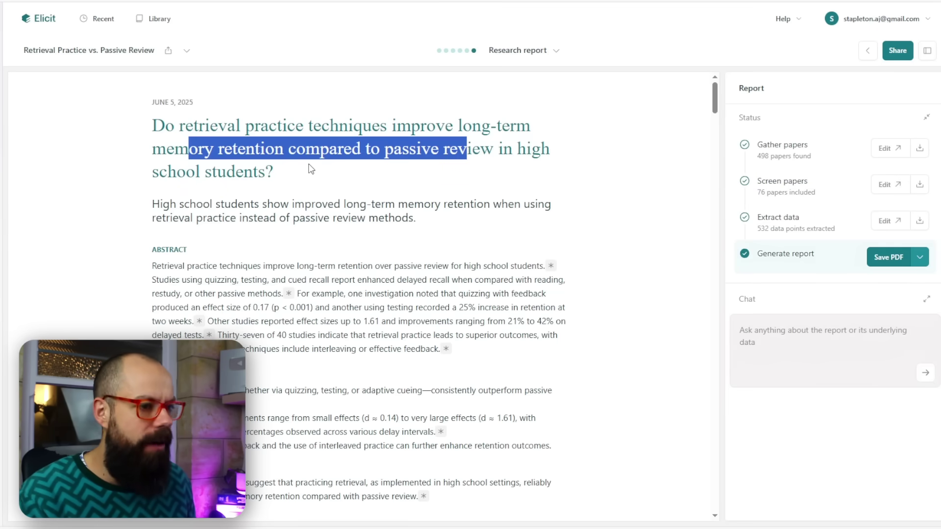
scroll(309, 170, down, 3)
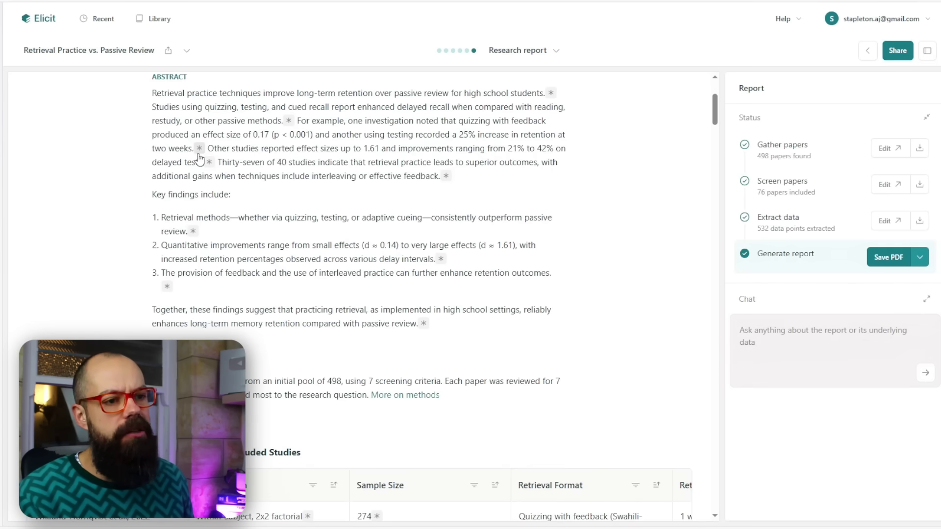
click(199, 149)
scroll(230, 157, down, 2)
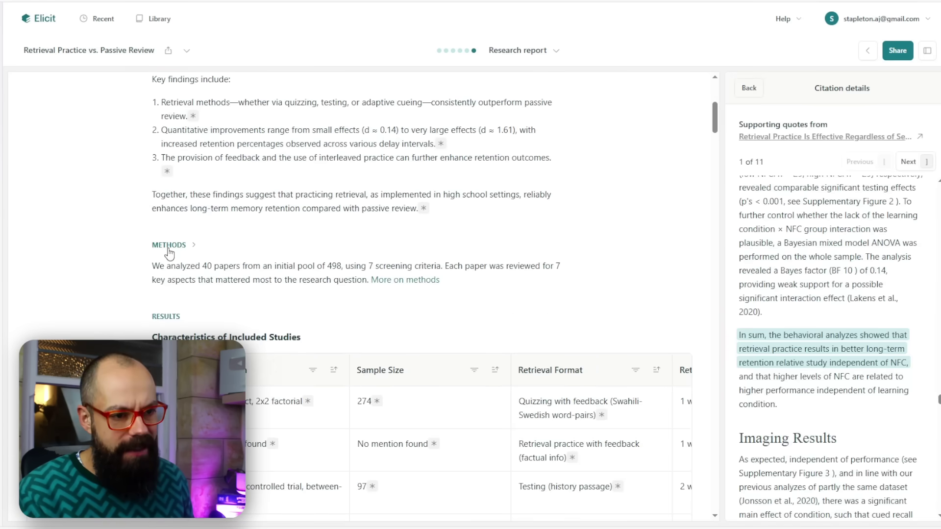
click(168, 246)
scroll(176, 275, down, 1)
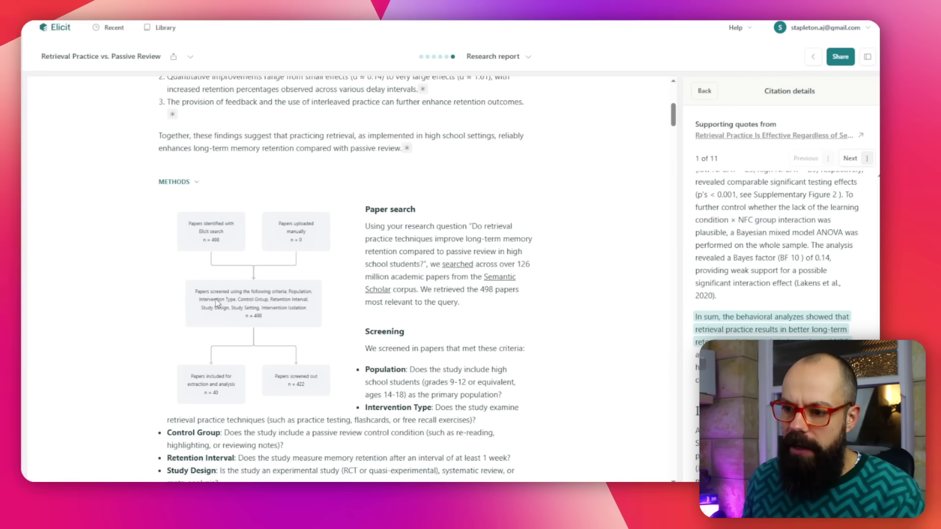
scroll(254, 324, down, 2)
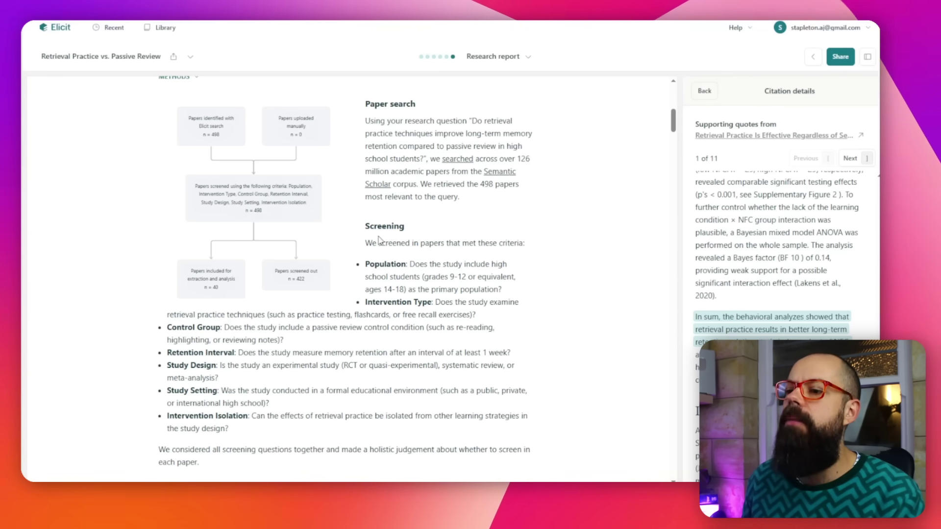
scroll(375, 150, up, 1)
scroll(337, 223, down, 5)
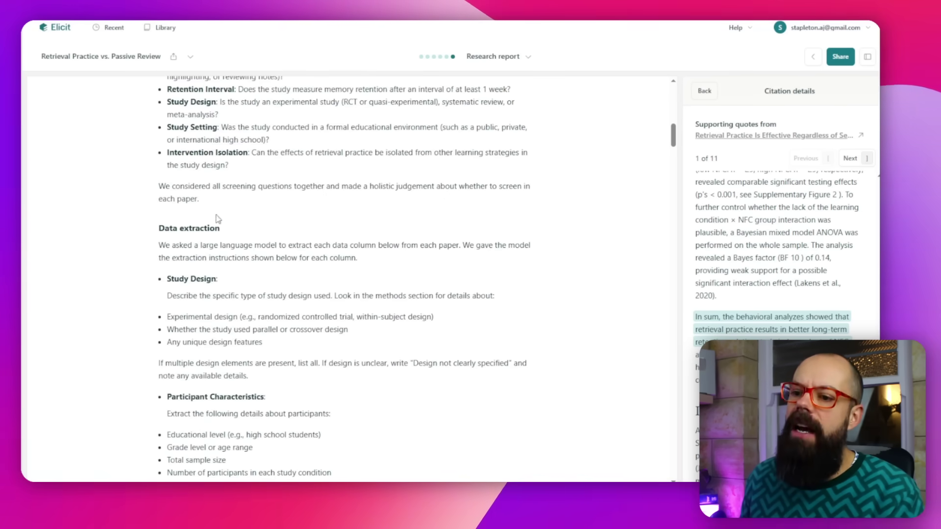
scroll(199, 225, down, 2)
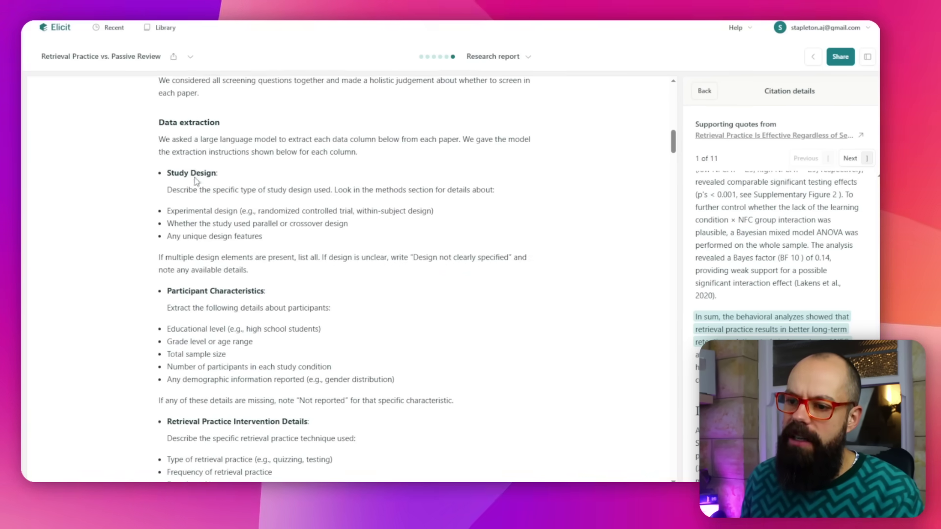
scroll(196, 183, down, 3)
scroll(196, 183, down, 12)
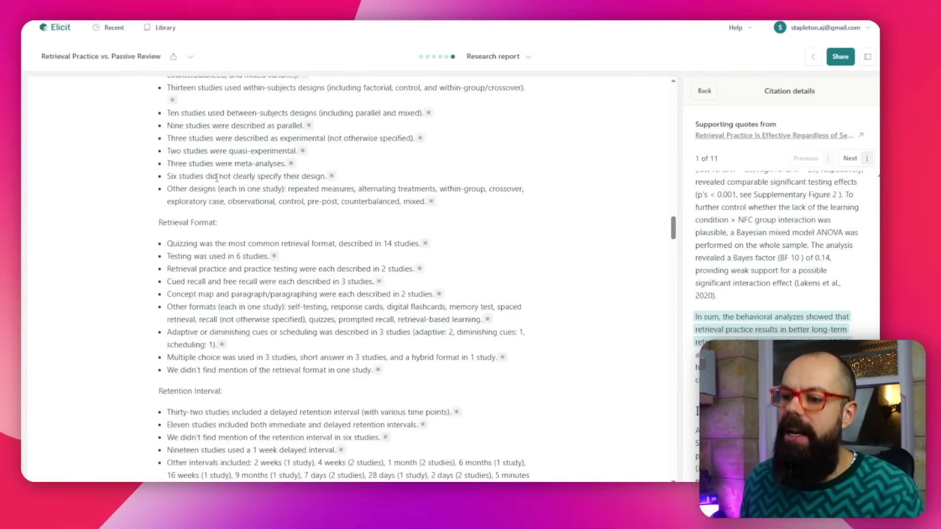
scroll(218, 179, up, 8)
scroll(217, 179, down, 3)
scroll(225, 183, up, 9)
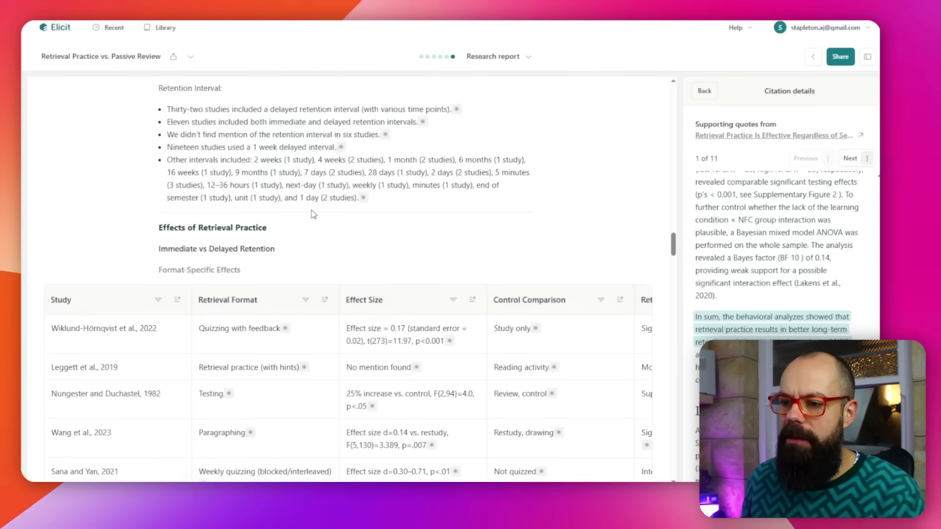
scroll(296, 219, down, 3)
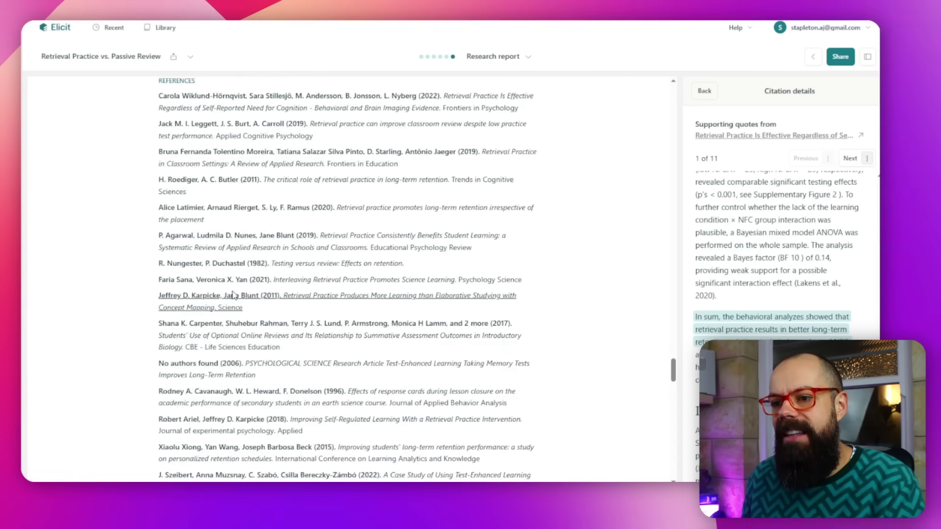
Scroll the report PDF down to the references, then jump back to page 1
scroll(187, 230, up, 3)
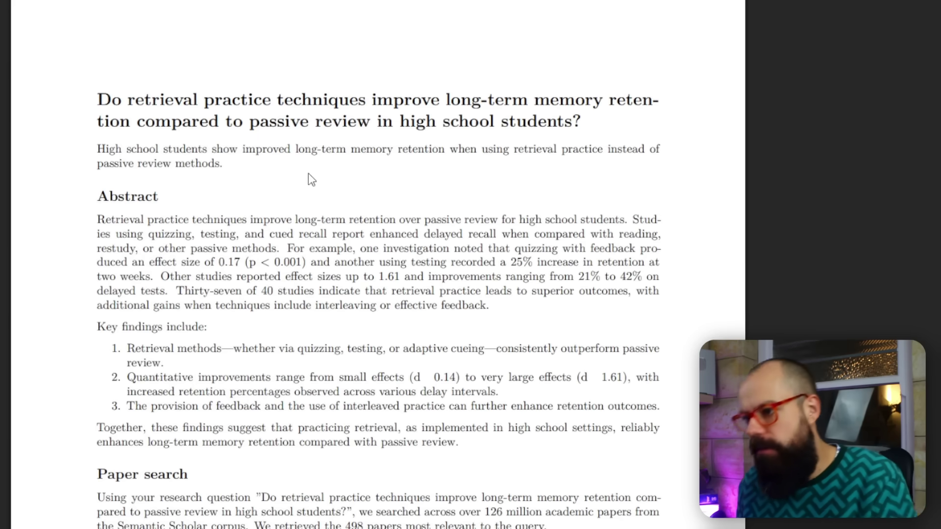
scroll(316, 185, down, 4)
scroll(214, 93, up, 4)
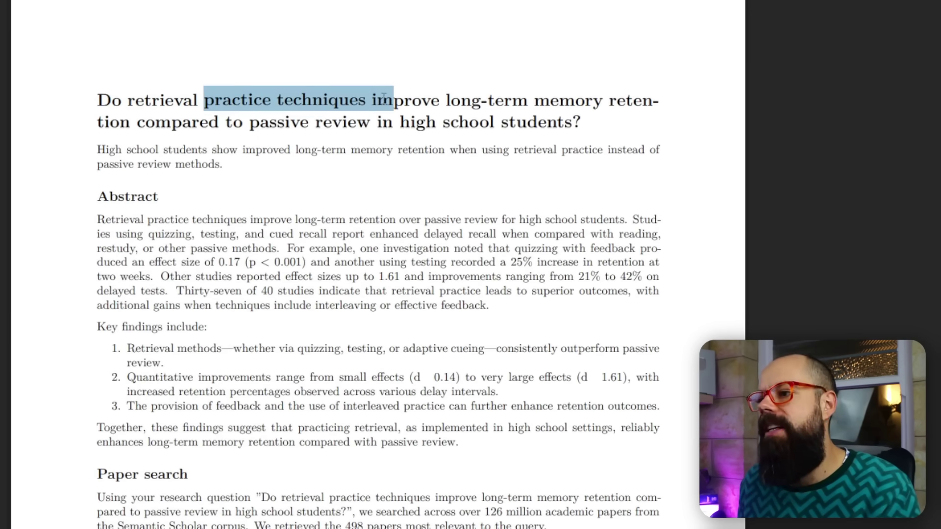
scroll(370, 112, down, 12)
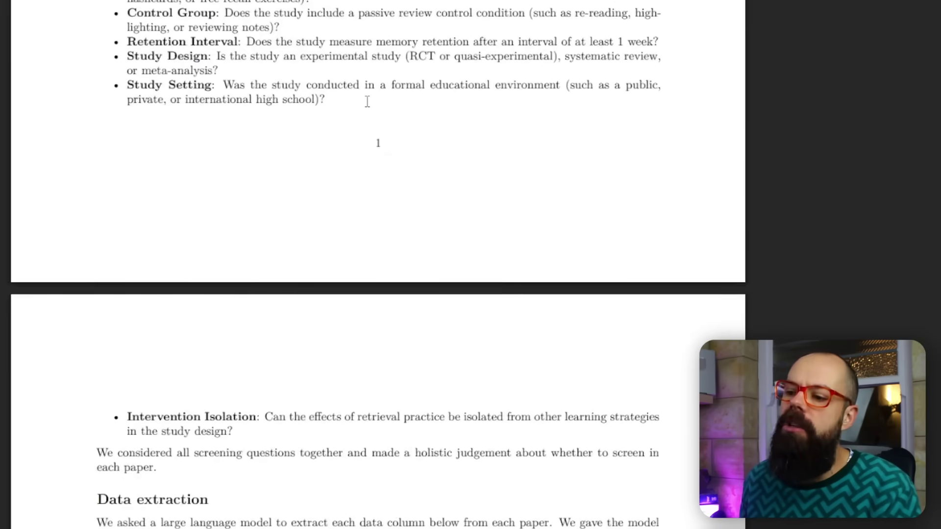
scroll(367, 101, down, 15)
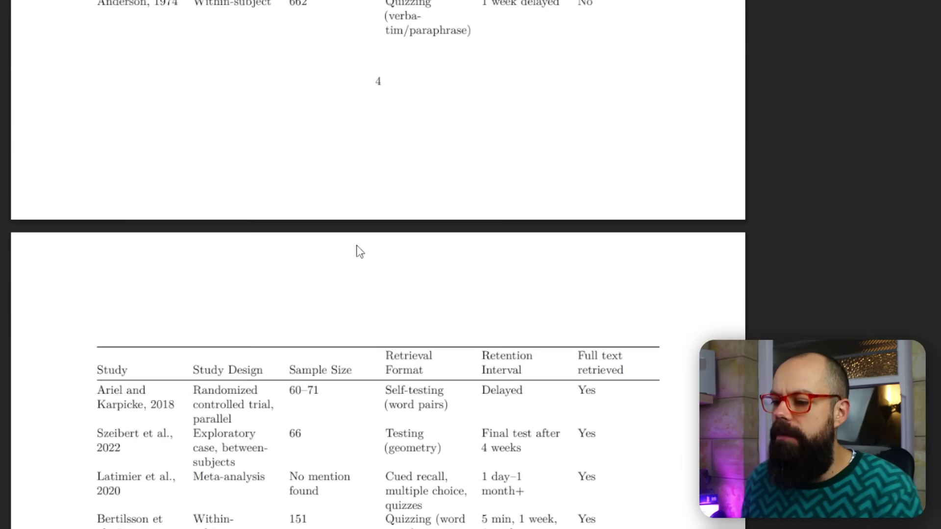
scroll(366, 270, down, 3)
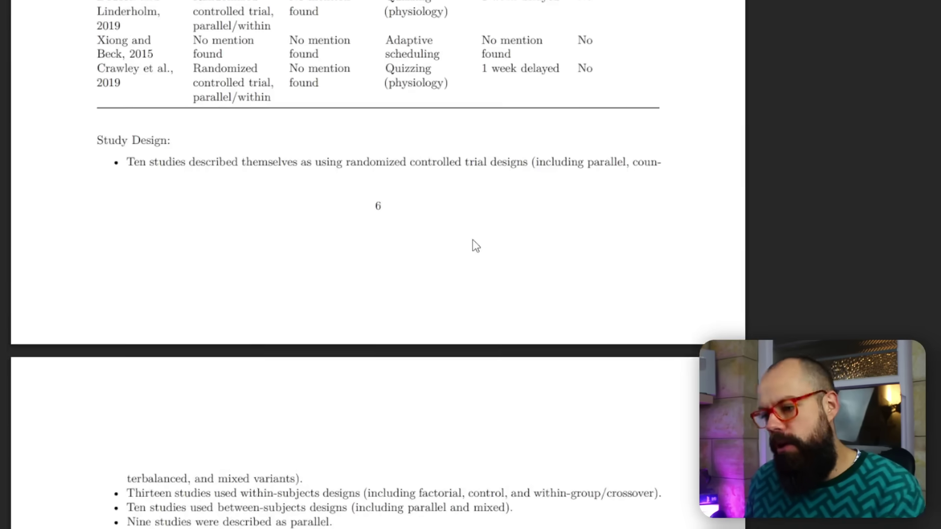
scroll(473, 243, down, 20)
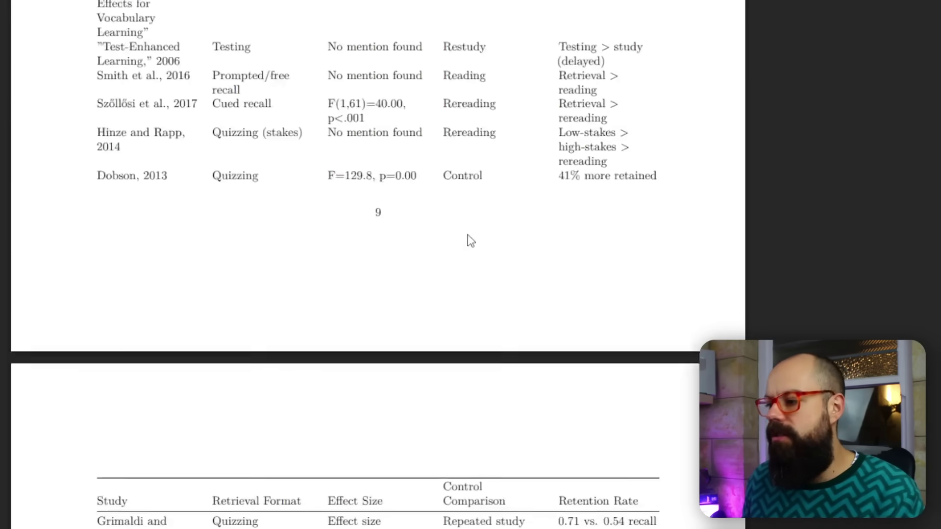
scroll(470, 241, down, 20)
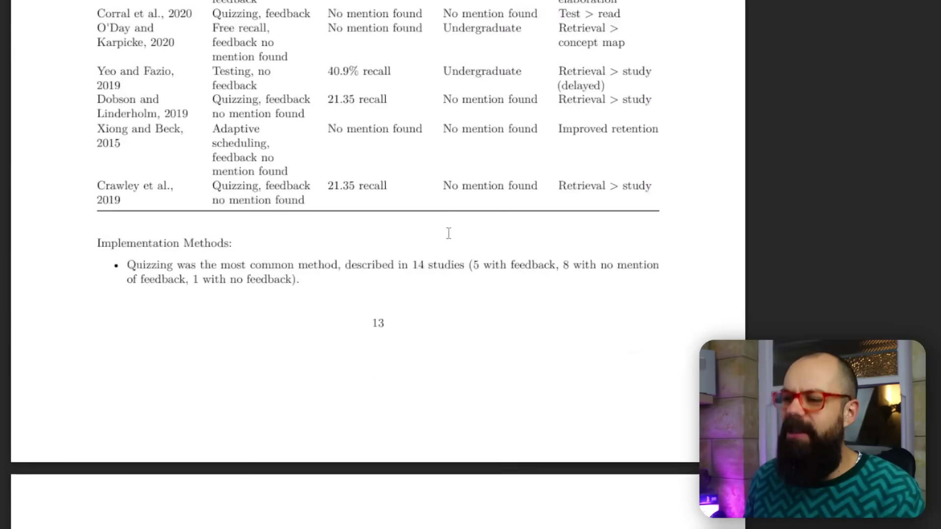
scroll(449, 233, down, 20)
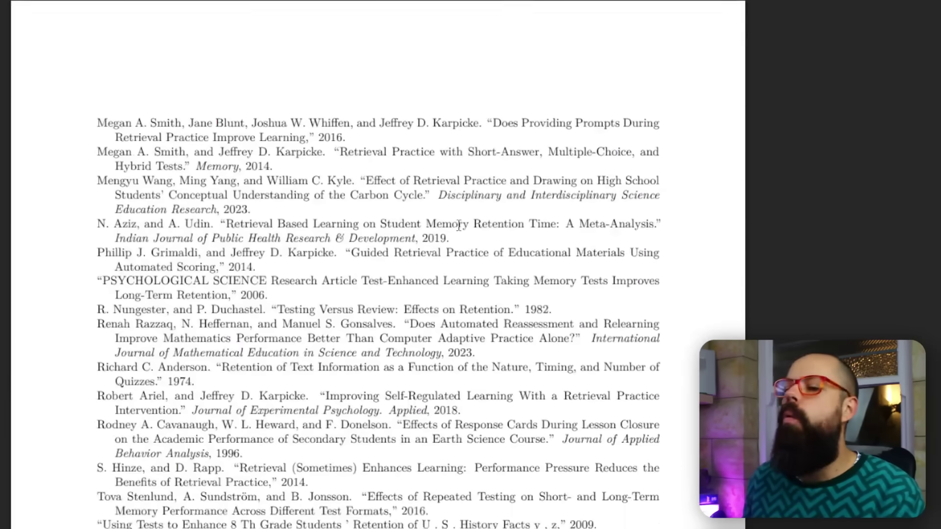
scroll(458, 226, down, 12)
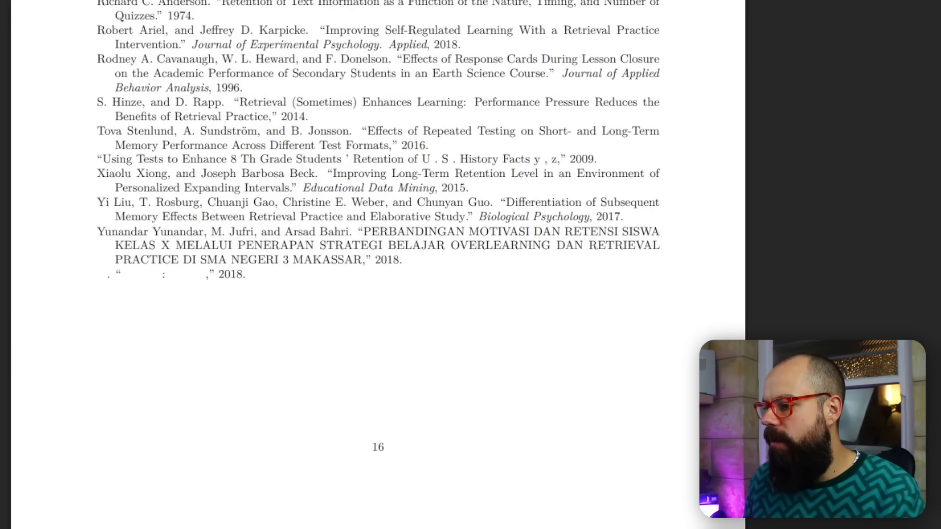
key(Home)
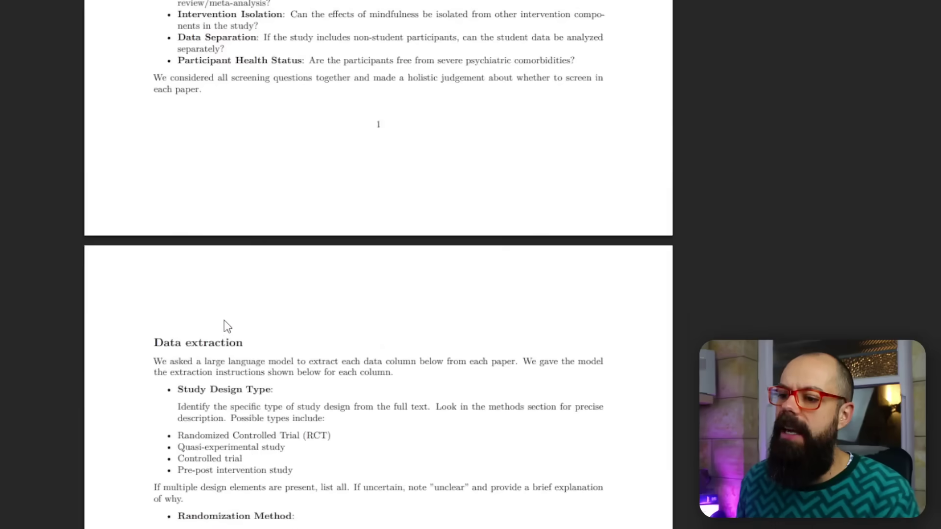
Scroll through the pages of the mindfulness and anxiety review report PDF
scroll(225, 324, down, 15)
scroll(223, 238, down, 20)
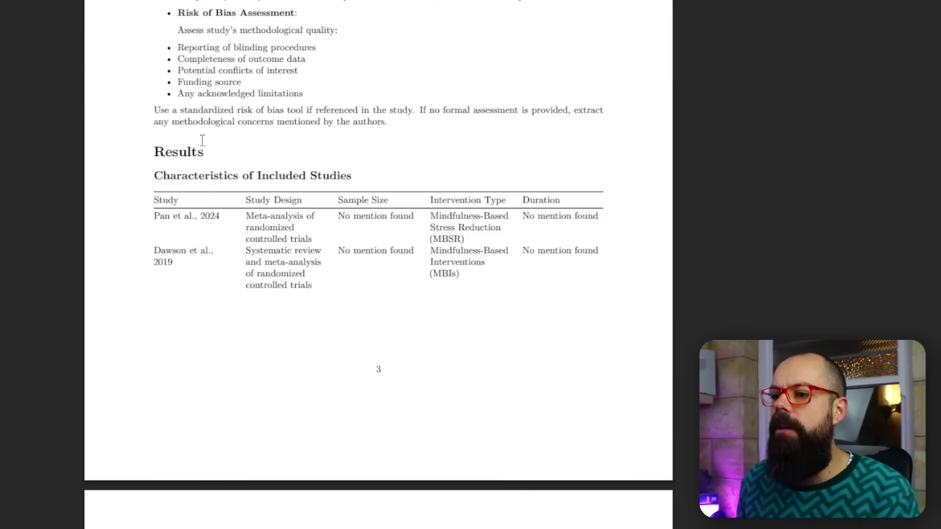
scroll(201, 196, down, 20)
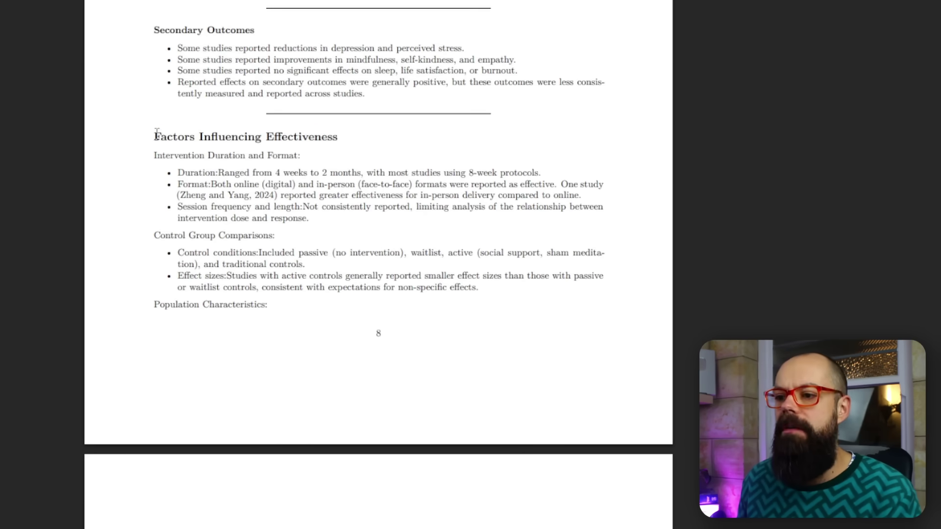
scroll(196, 83, up, 4)
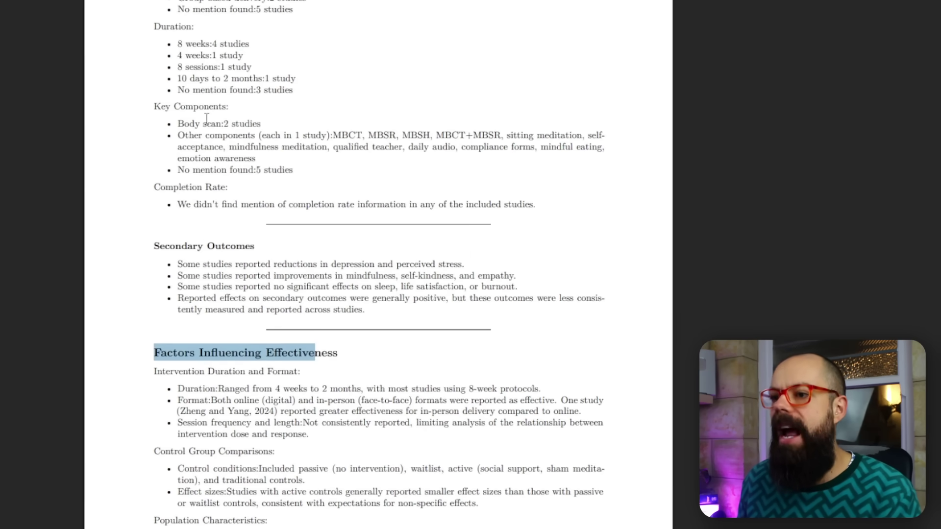
scroll(201, 243, down, 10)
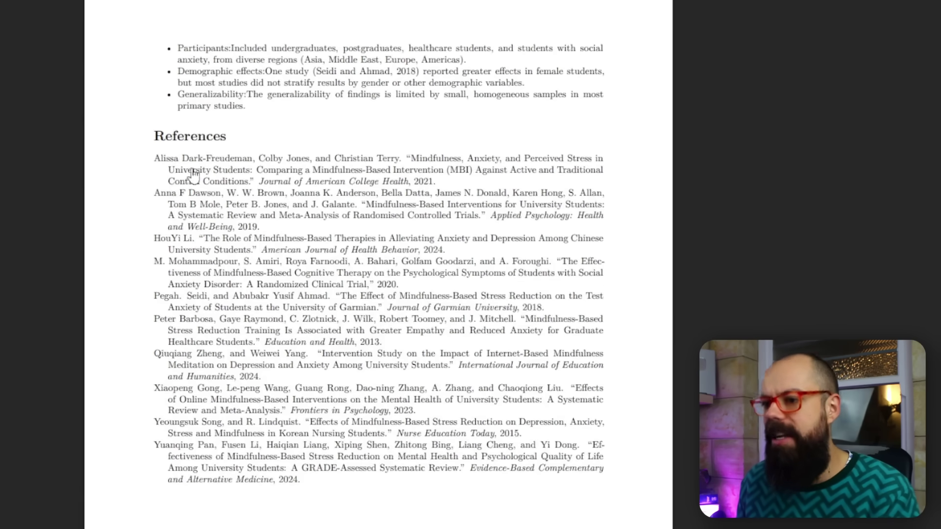
scroll(300, 207, up, 20)
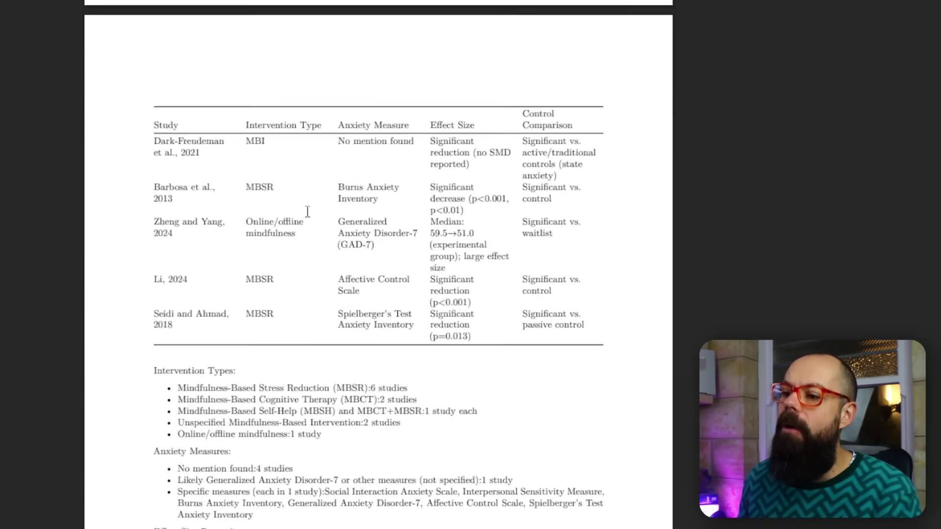
scroll(315, 214, up, 20)
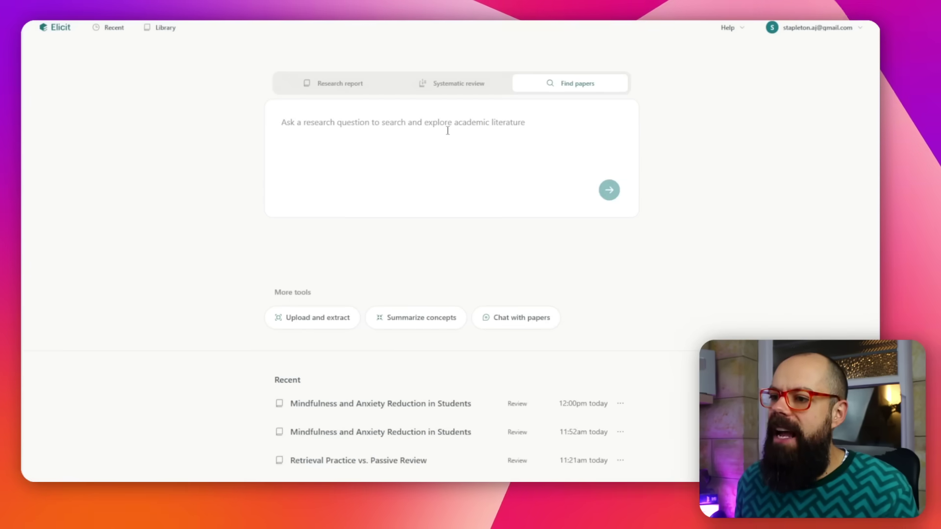
Paste and submit the mindfulness-anxiety question, then scroll the top-8 summary and results table
text(What is the effectiveness of mindfulness-based interventions on reducing anxiety in university students?)
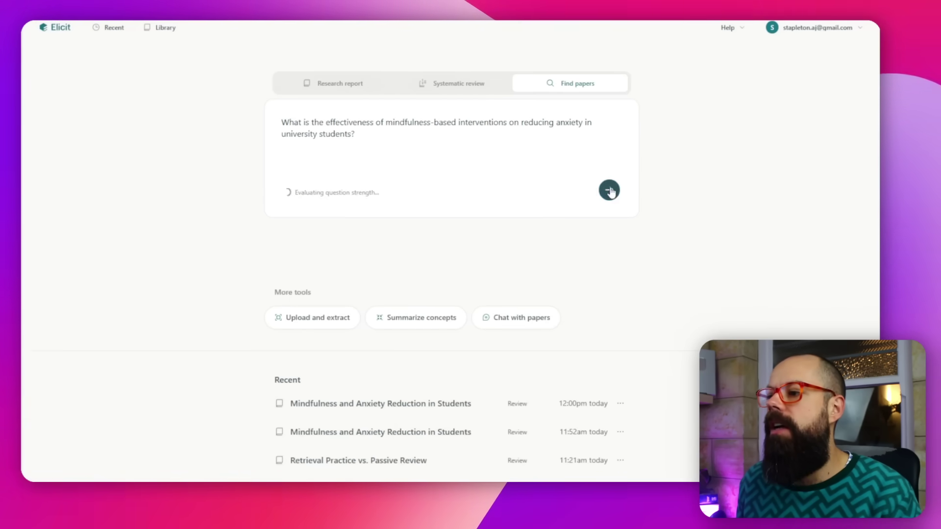
click(611, 191)
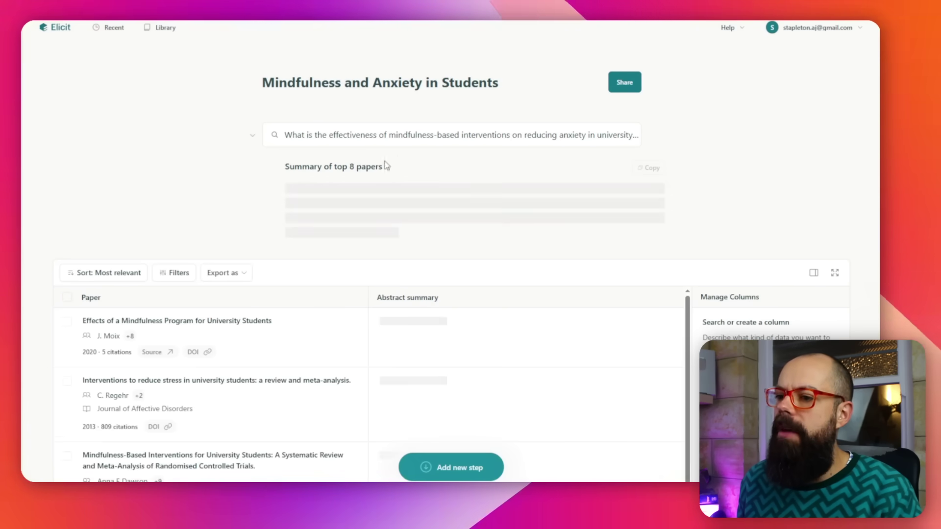
scroll(287, 222, down, 1)
scroll(137, 274, down, 3)
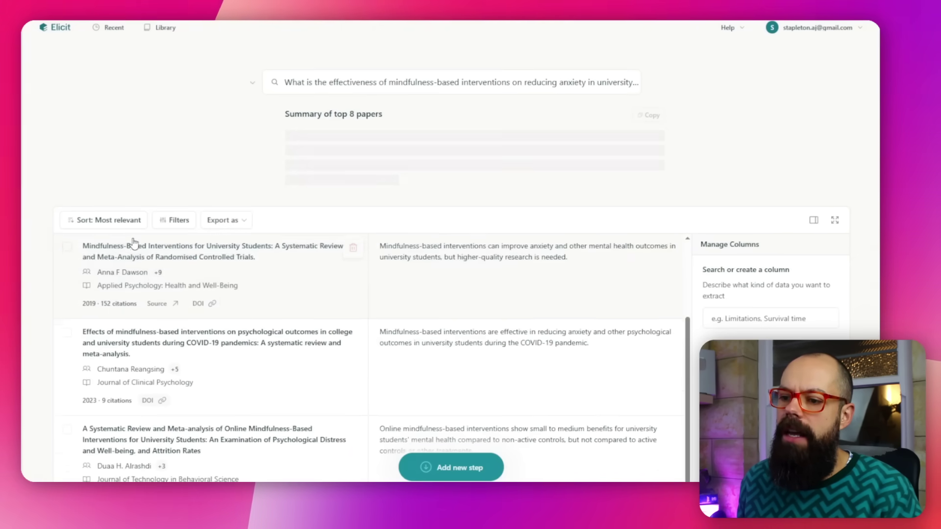
scroll(142, 246, up, 3)
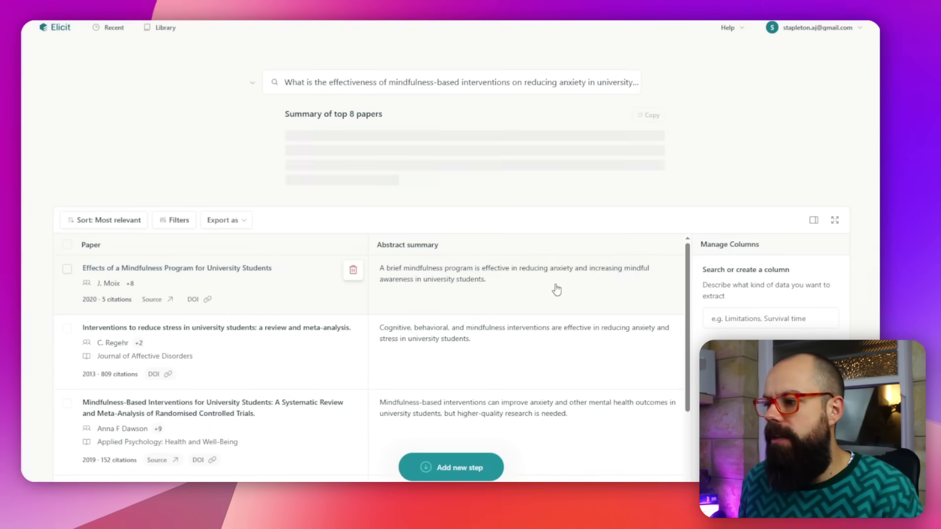
scroll(428, 305, down, 2)
scroll(176, 290, up, 1)
scroll(177, 290, up, 1)
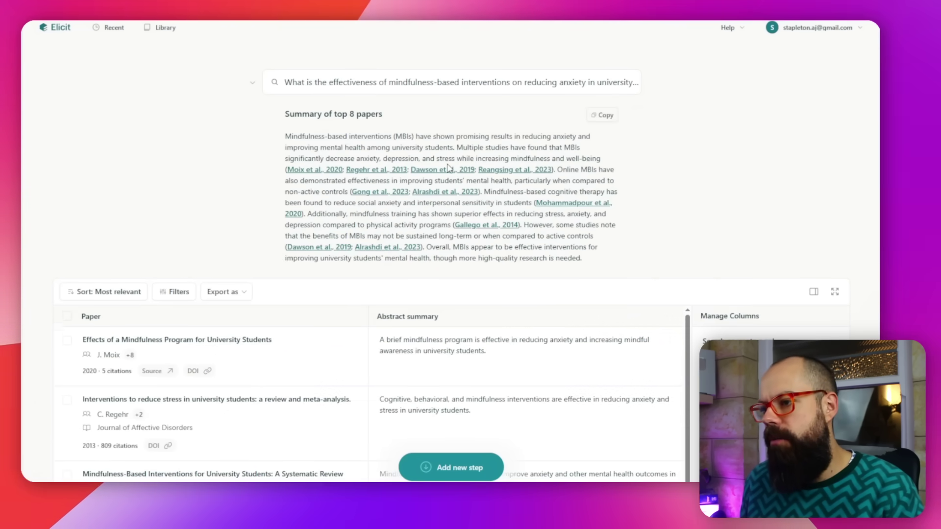
scroll(449, 168, down, 3)
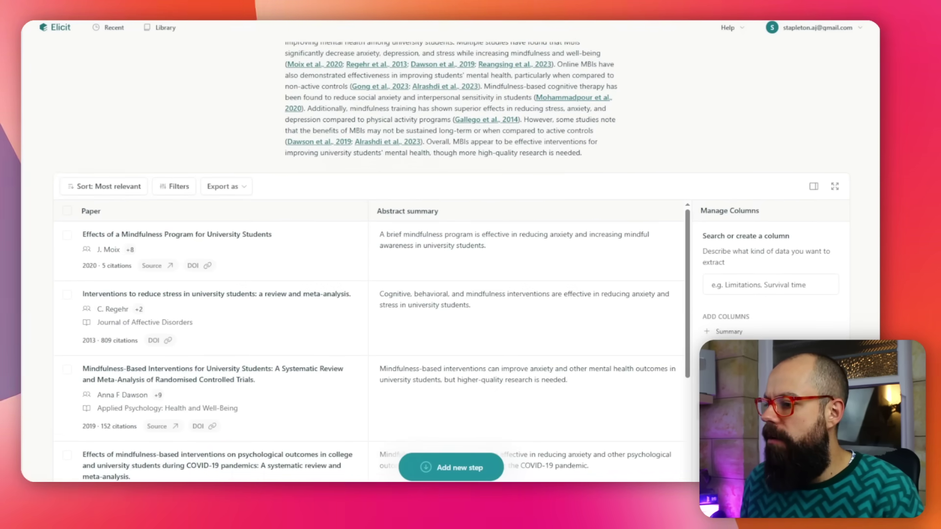
Add a Limitations column to the mindfulness papers table and bring up the Add a new step choices
click(725, 346)
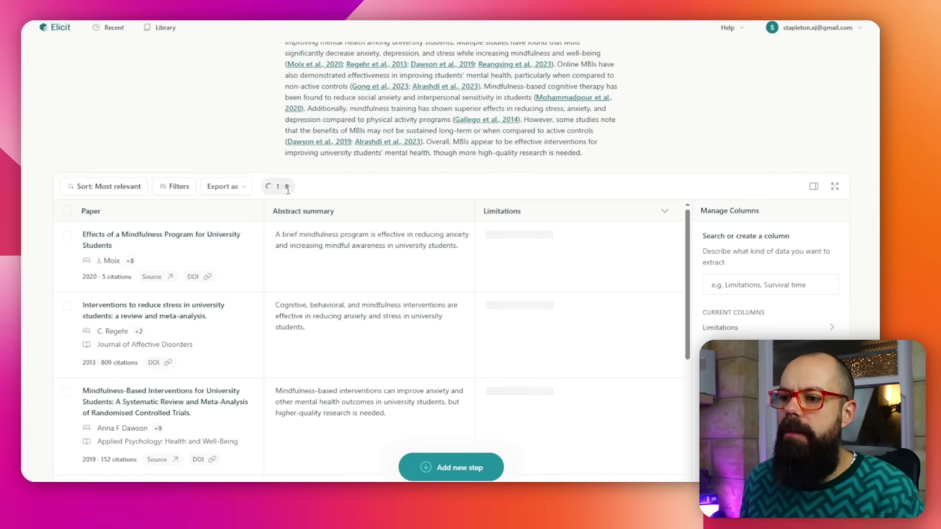
scroll(573, 339, down, 7)
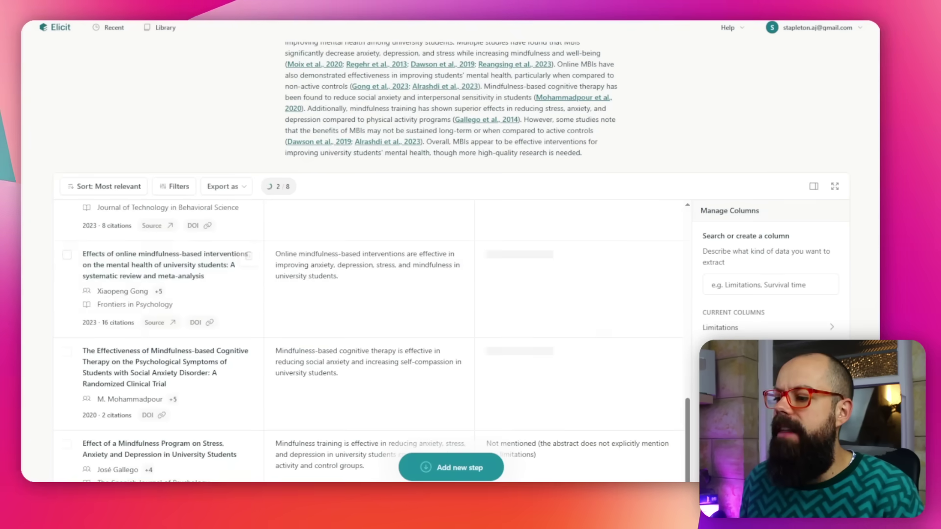
scroll(494, 391, down, 7)
scroll(494, 391, up, 2)
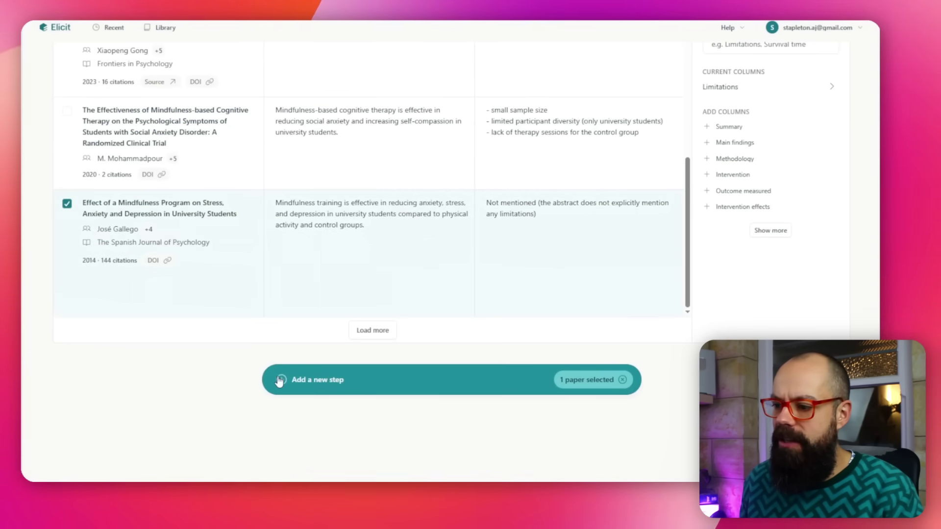
click(347, 393)
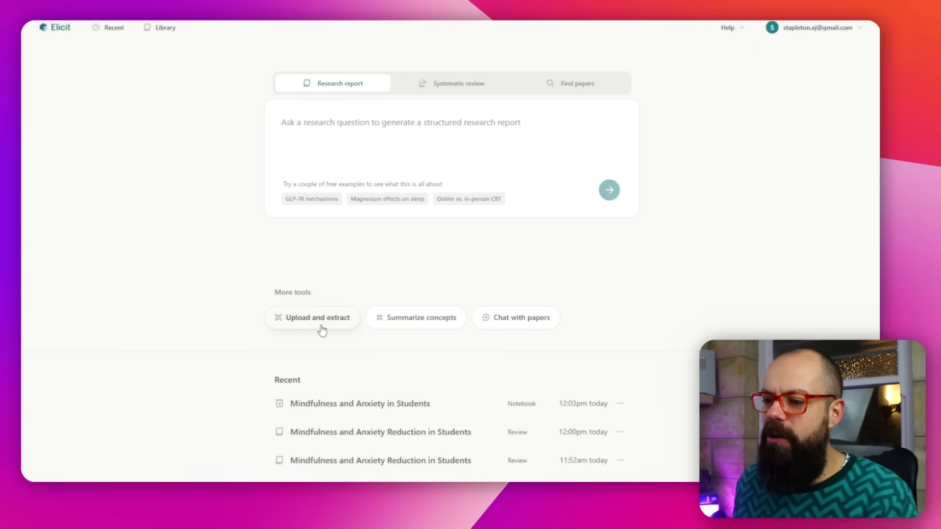
Start a Chat with papers notebook on the multilayered polyfluorene photovoltaics library paper
click(431, 329)
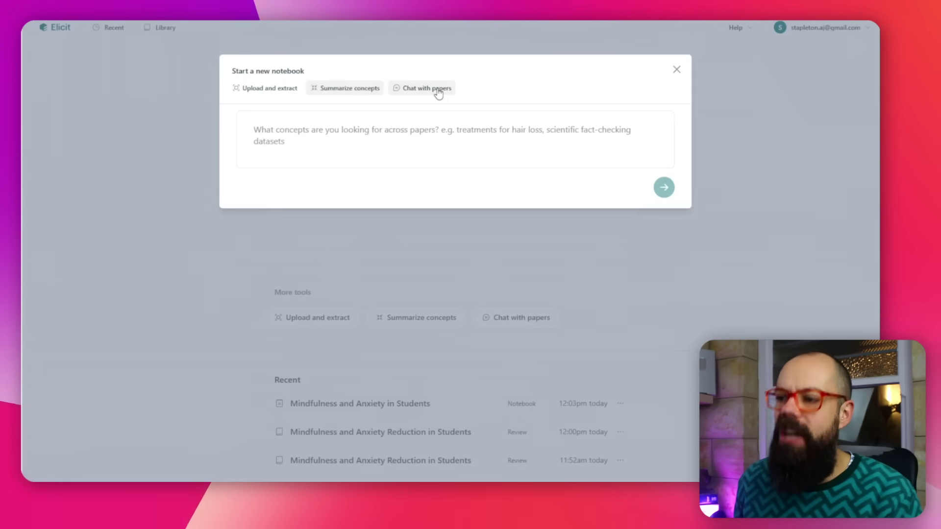
click(437, 90)
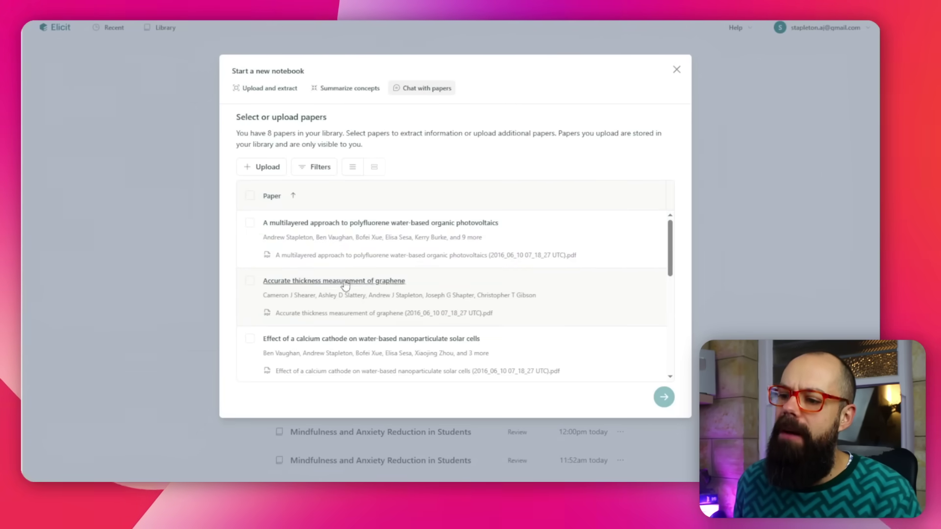
click(261, 233)
click(663, 399)
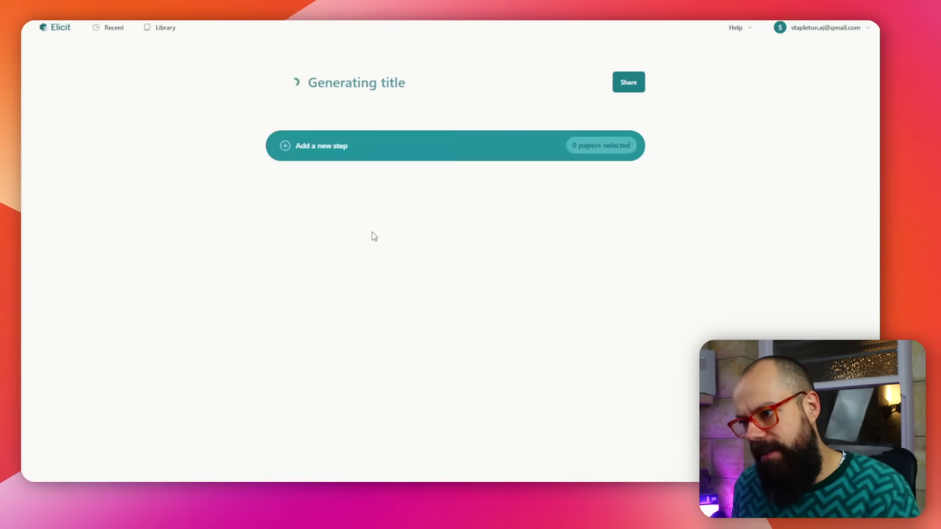
Add a Summary column to the table and select the polyfluorene photovoltaics paper
scroll(374, 236, down, 2)
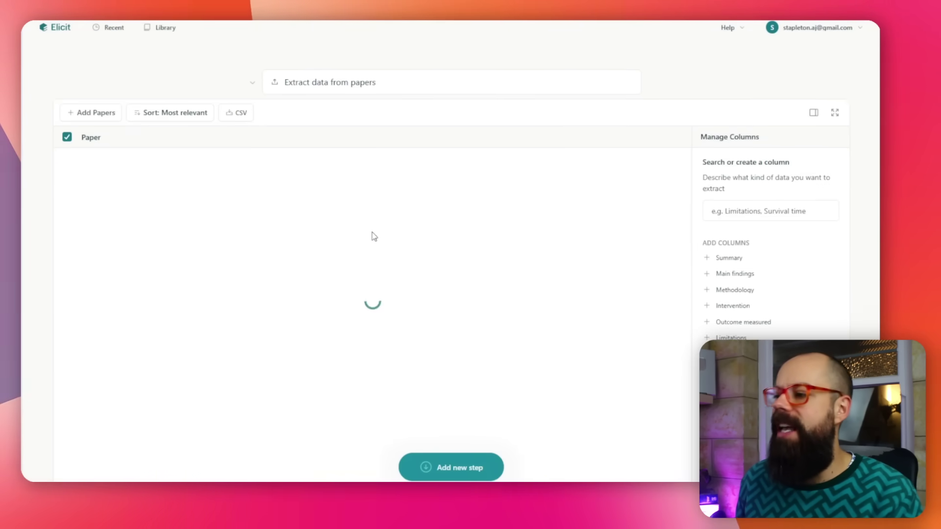
scroll(362, 211, down, 2)
scroll(591, 234, down, 2)
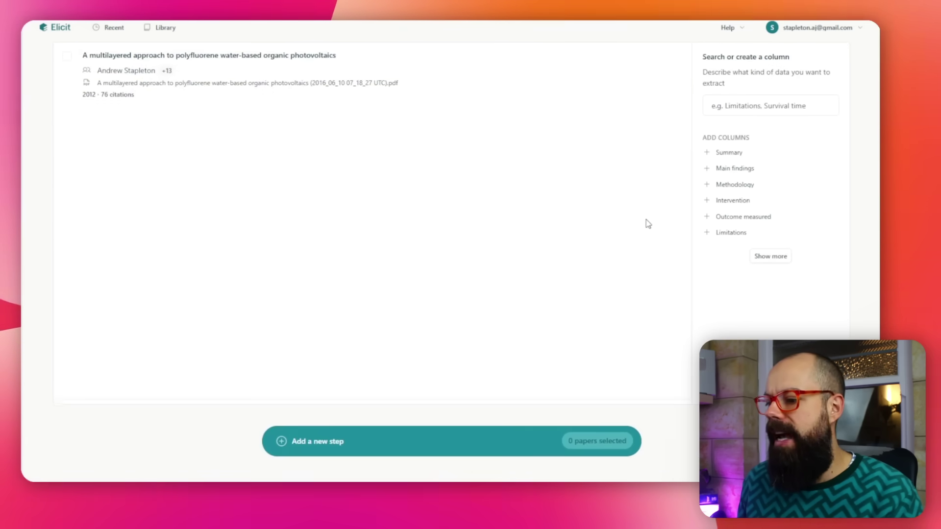
scroll(647, 223, up, 2)
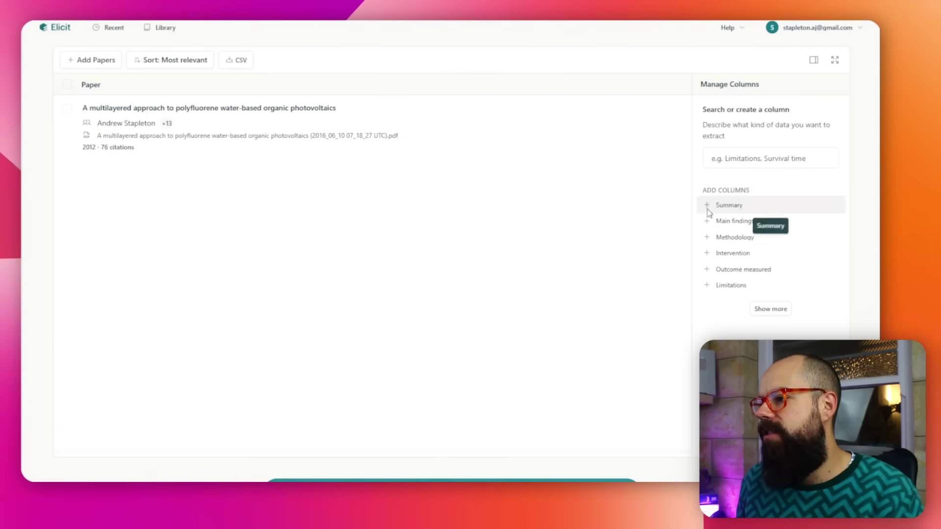
click(711, 211)
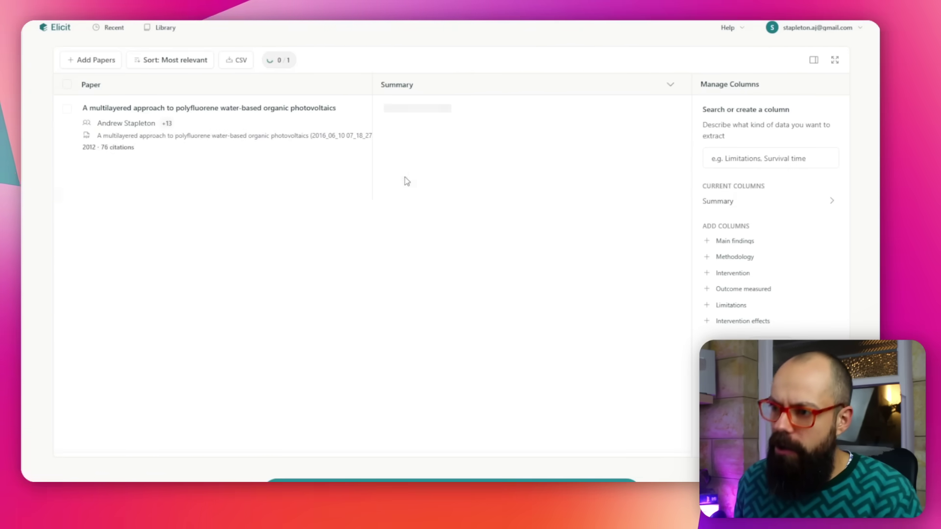
scroll(338, 235, down, 2)
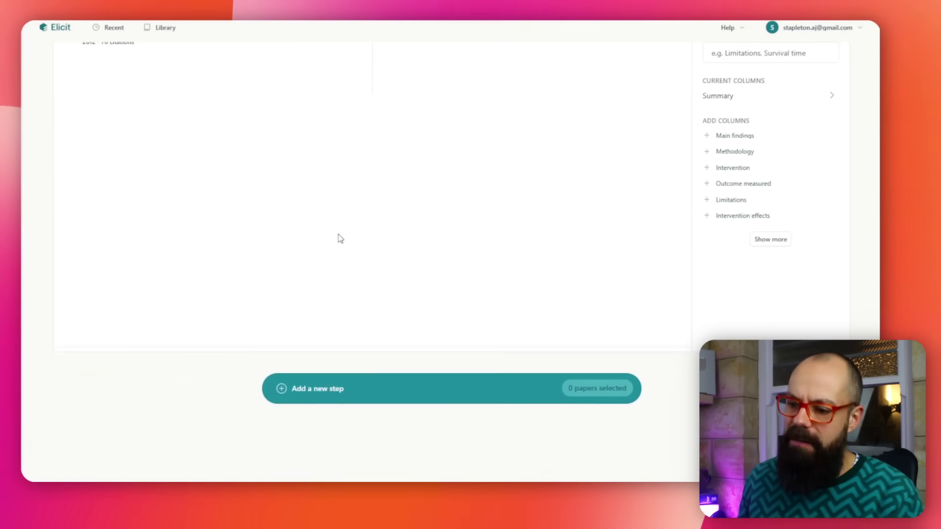
scroll(104, 122, up, 3)
click(69, 162)
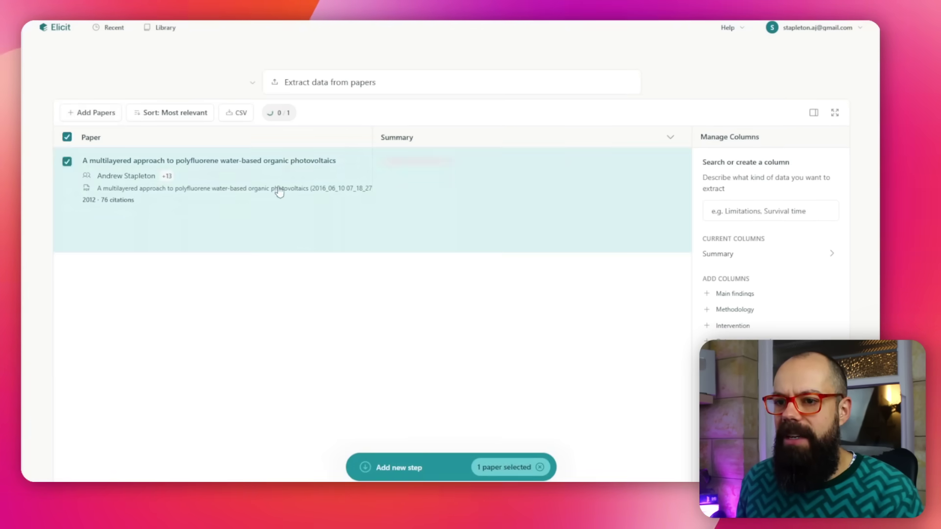
scroll(500, 374, down, 5)
Chat with the paper, asking 'what are the main findings from this paper?'
click(351, 279)
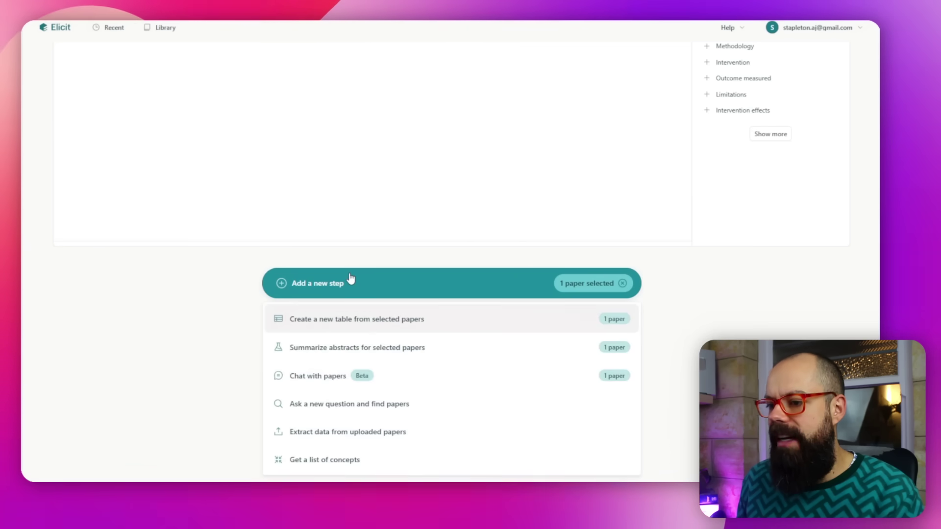
click(338, 380)
click(328, 312)
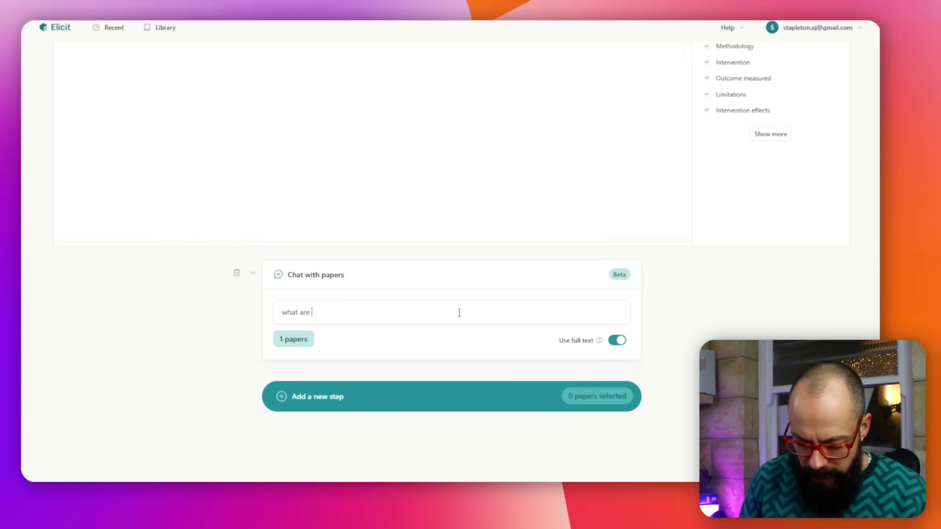
text(ding)
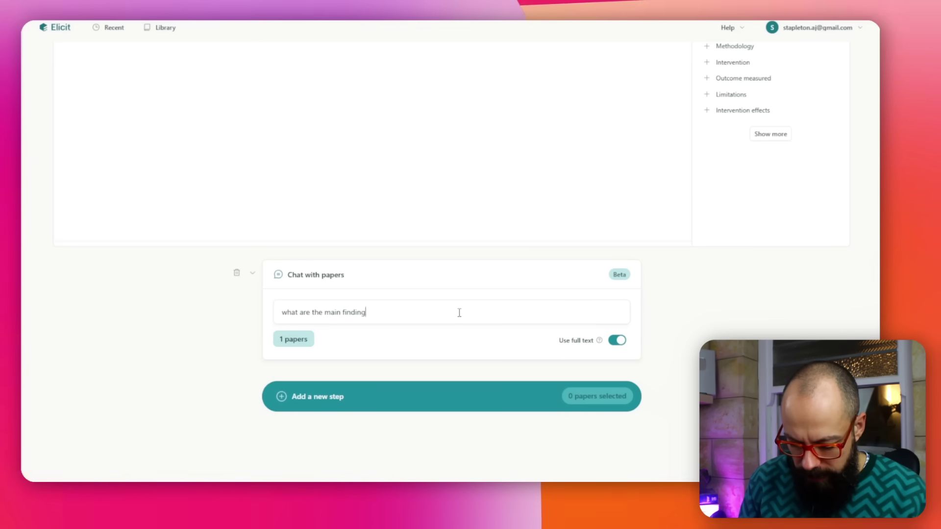
text(s from this paper)
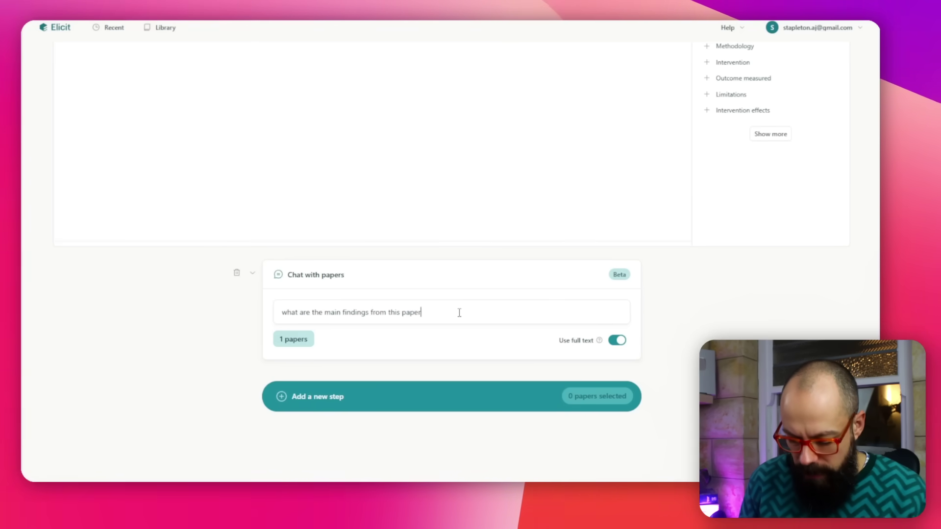
text(?)
key(Return)
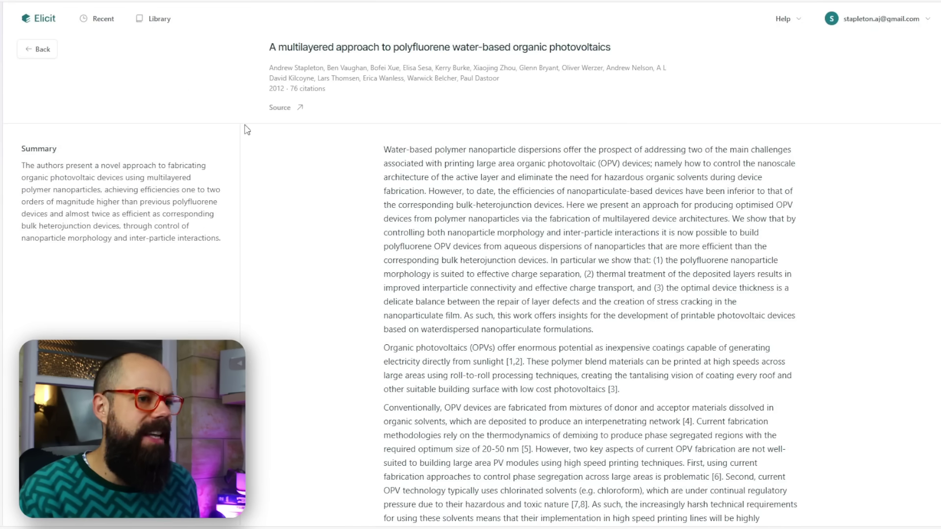
Go back from the paper page to the Multilayered Polyfluorene Photovoltaics notebook table
click(38, 49)
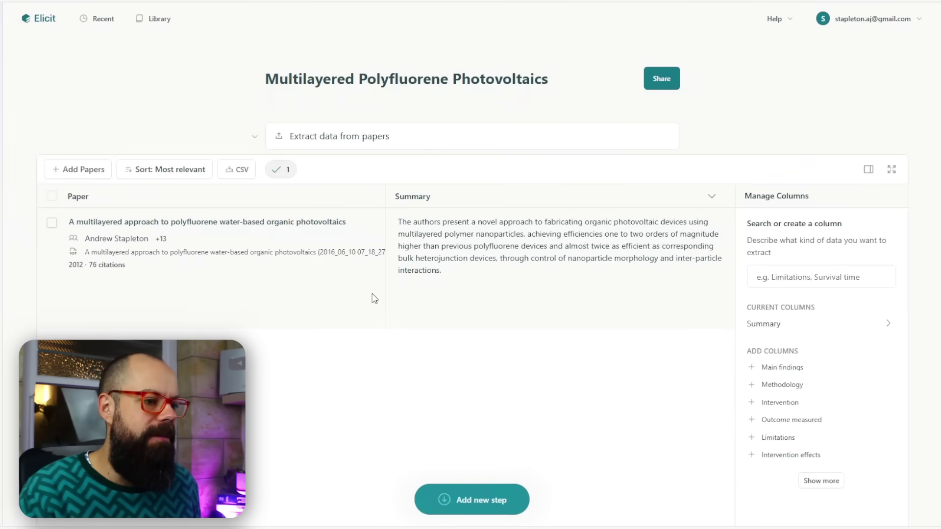